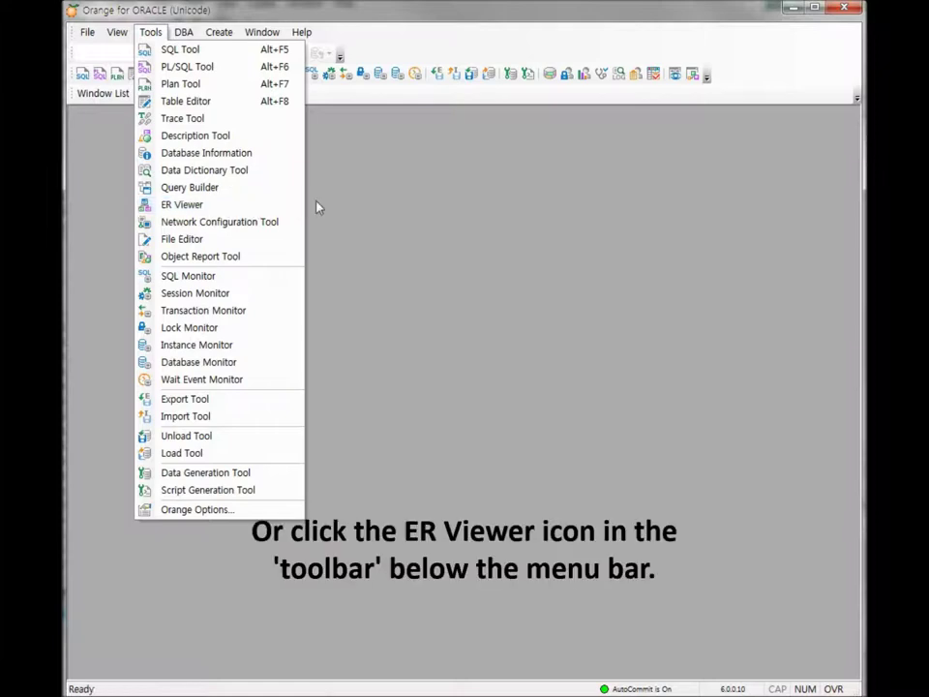
# Open the ER Viewer and start generating an ERD, connecting to the 11GR2_79.51 database as SYS in SYSDBA mode.
pyautogui.click(328, 207)
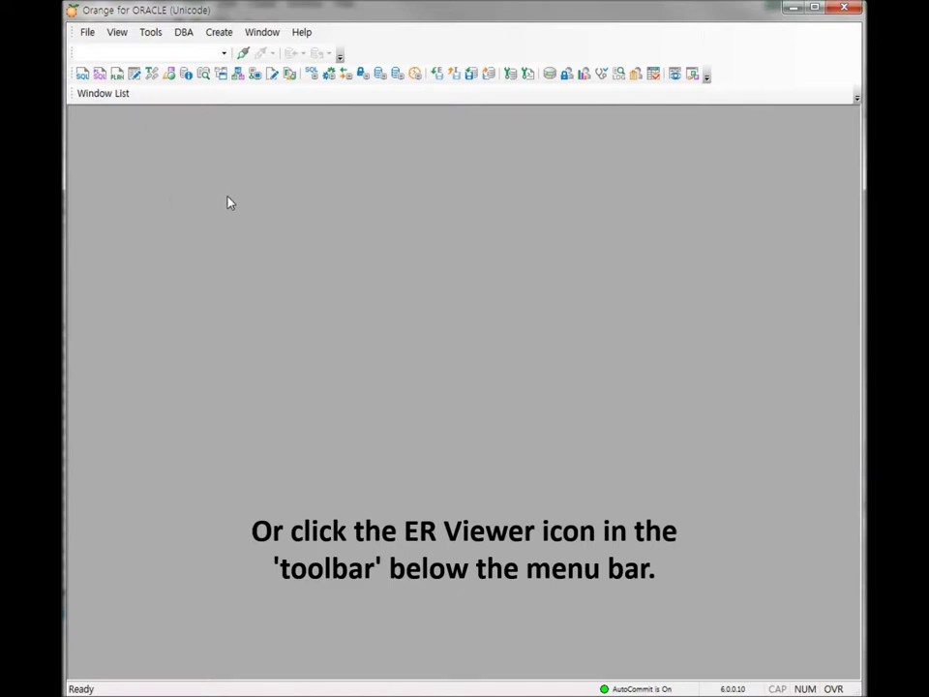
pyautogui.click(238, 75)
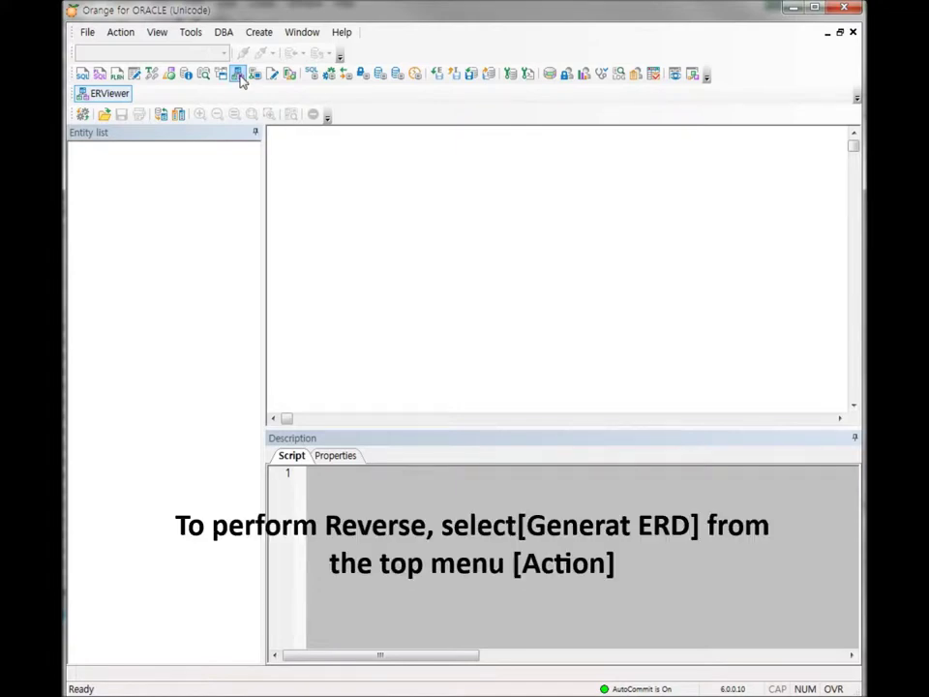
pyautogui.click(121, 39)
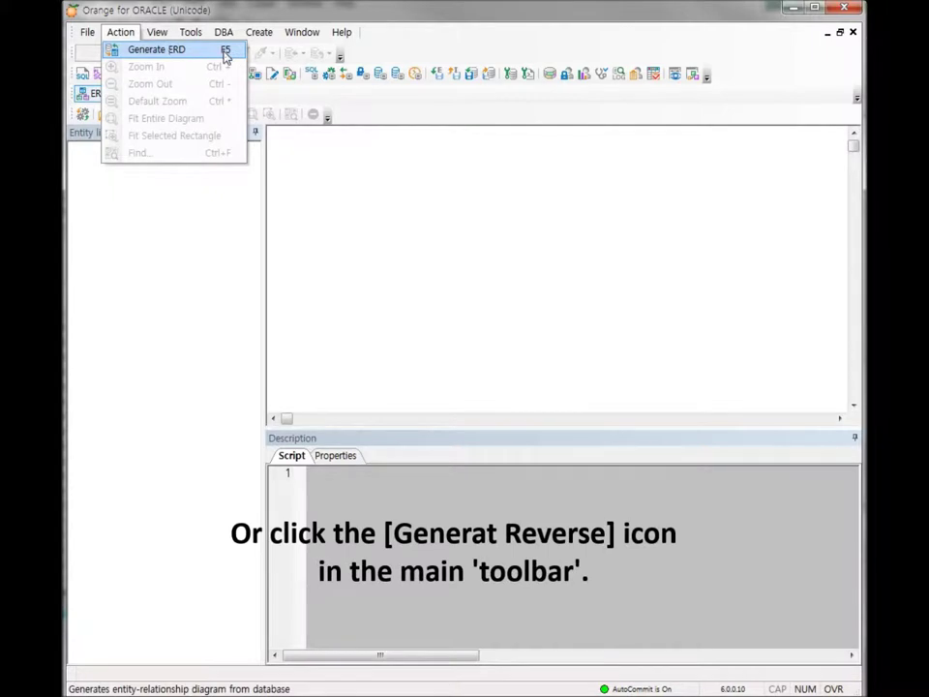
pyautogui.click(160, 198)
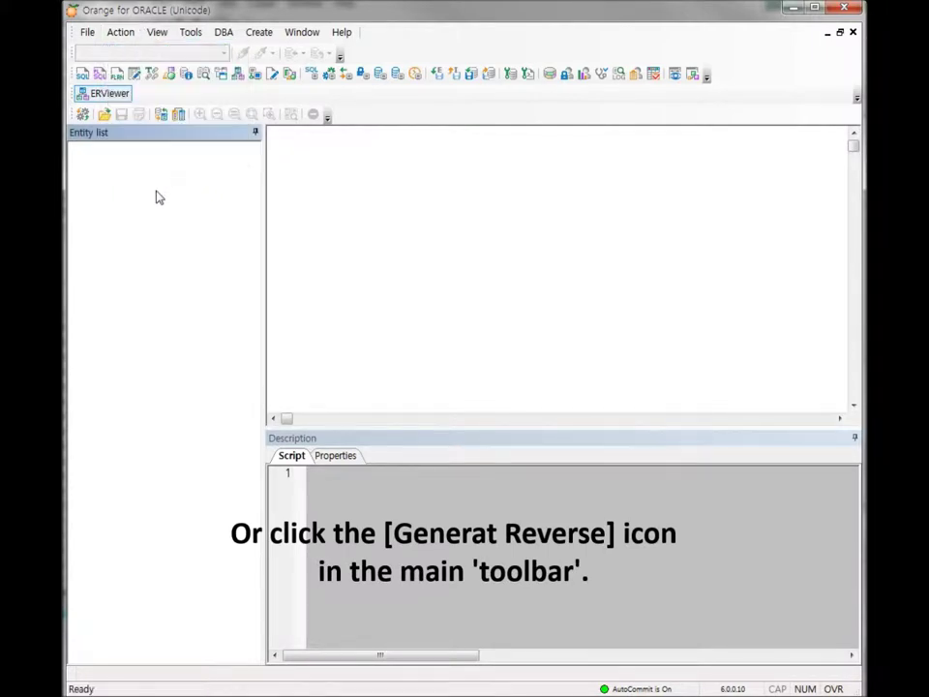
pyautogui.click(161, 116)
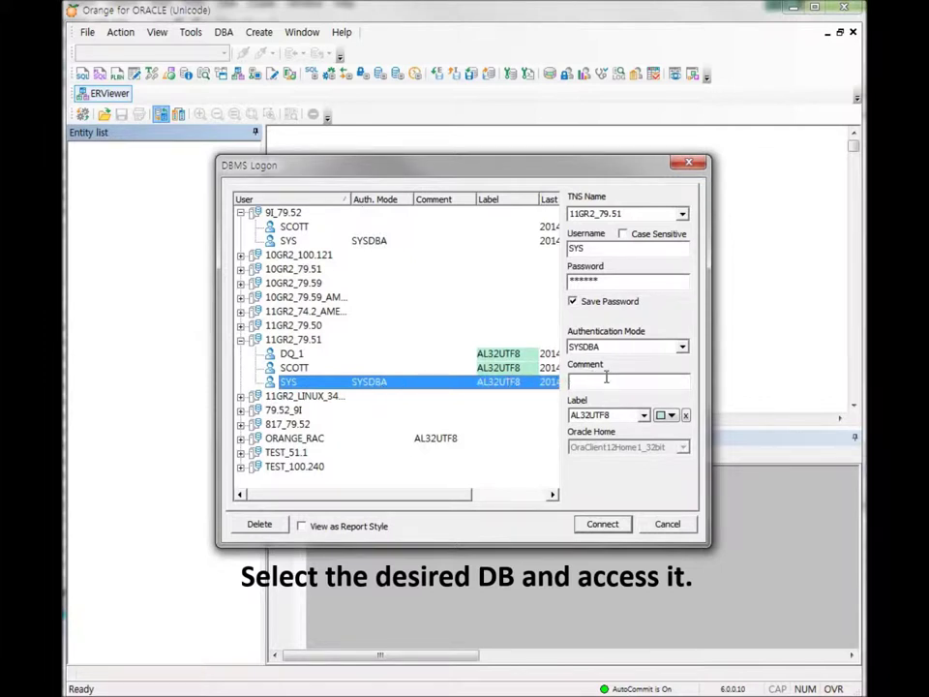
pyautogui.click(603, 527)
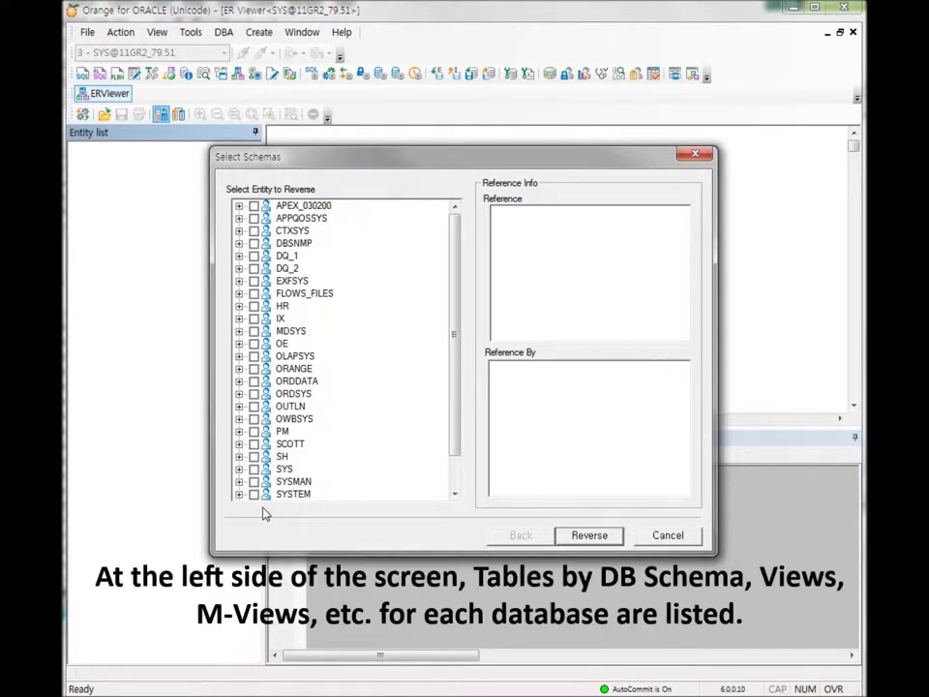
# Expand the HR schema's tables and views, check DEPARTMENTS and its referenced EMPLOYEES table, and show the reference info for EMPLOYEES.
pyautogui.click(239, 306)
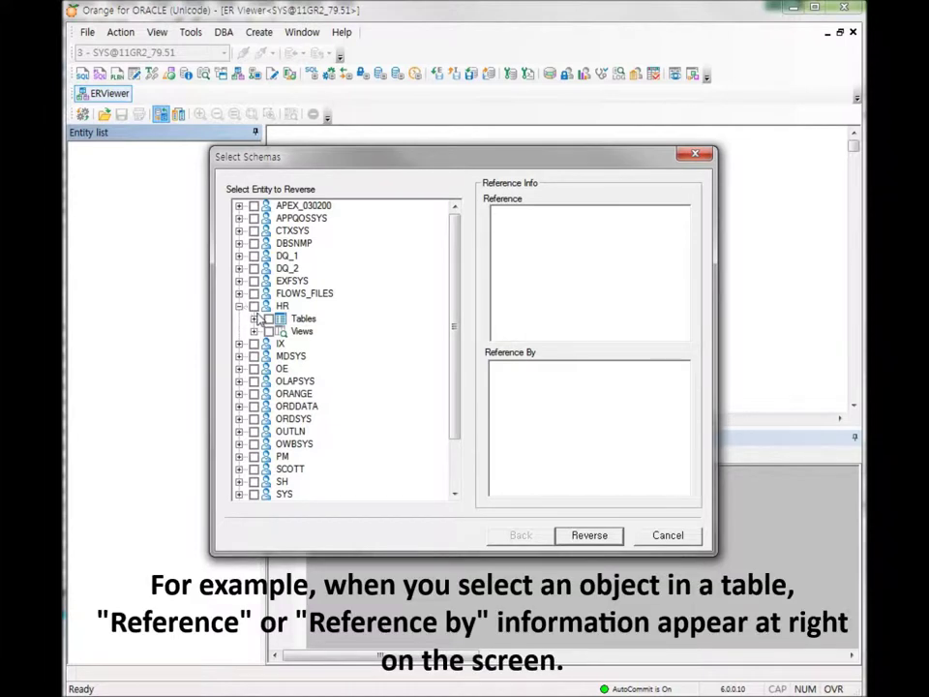
pyautogui.click(254, 319)
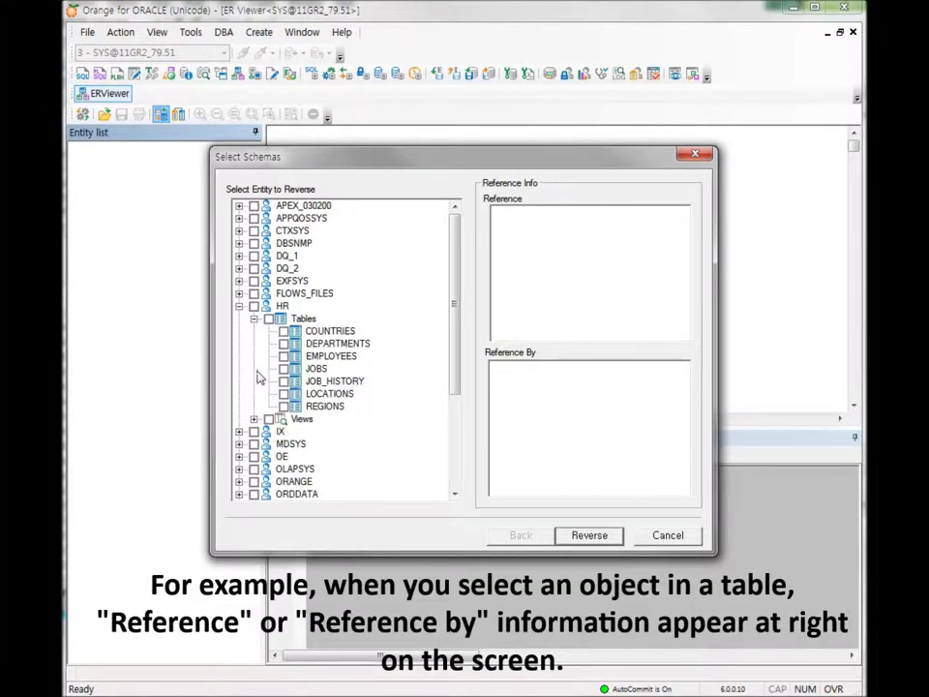
pyautogui.click(254, 419)
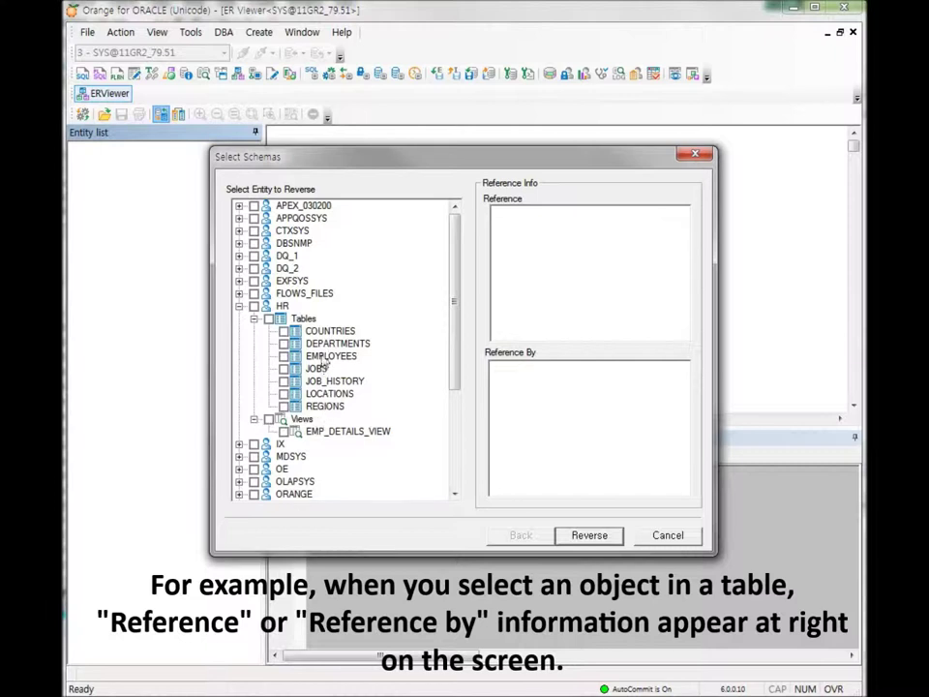
pyautogui.click(283, 344)
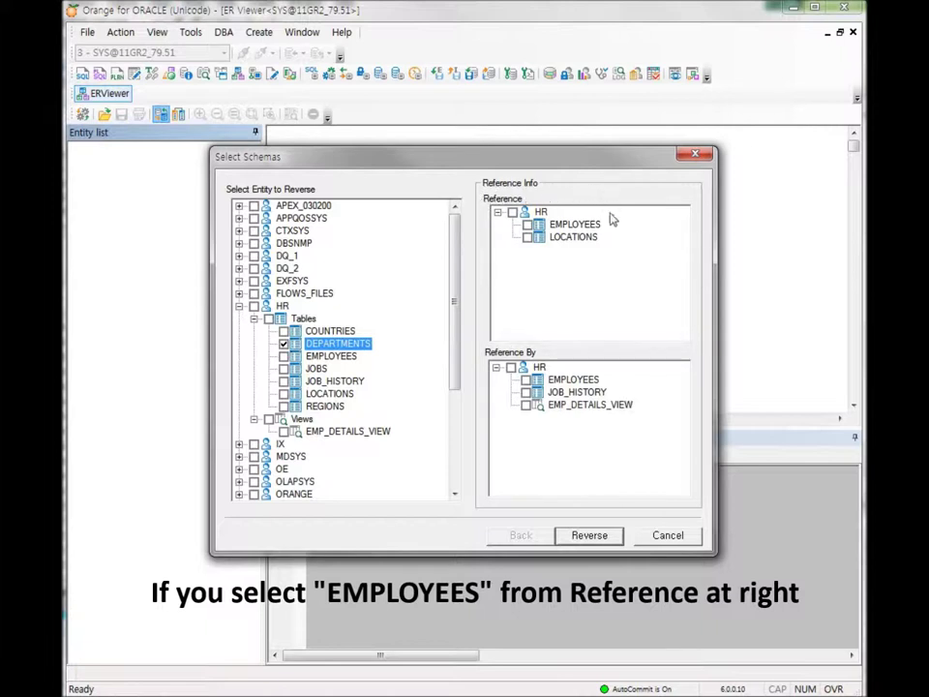
pyautogui.click(527, 224)
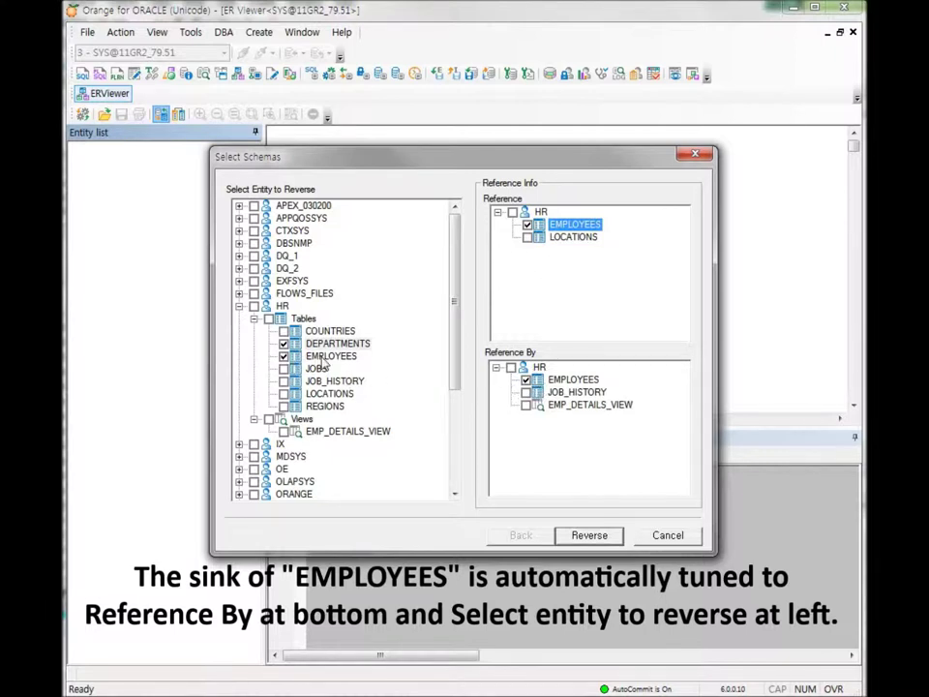
pyautogui.click(326, 357)
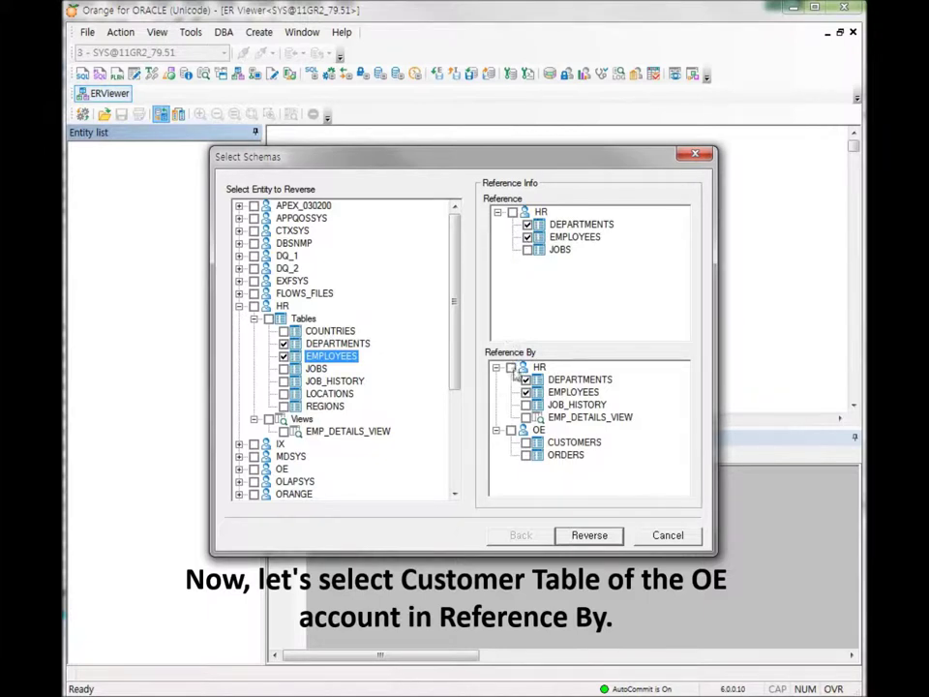
# Check OE's CUSTOMERS table among the objects referencing EMPLOYEES and expand OE's tables in the entity tree.
pyautogui.click(524, 444)
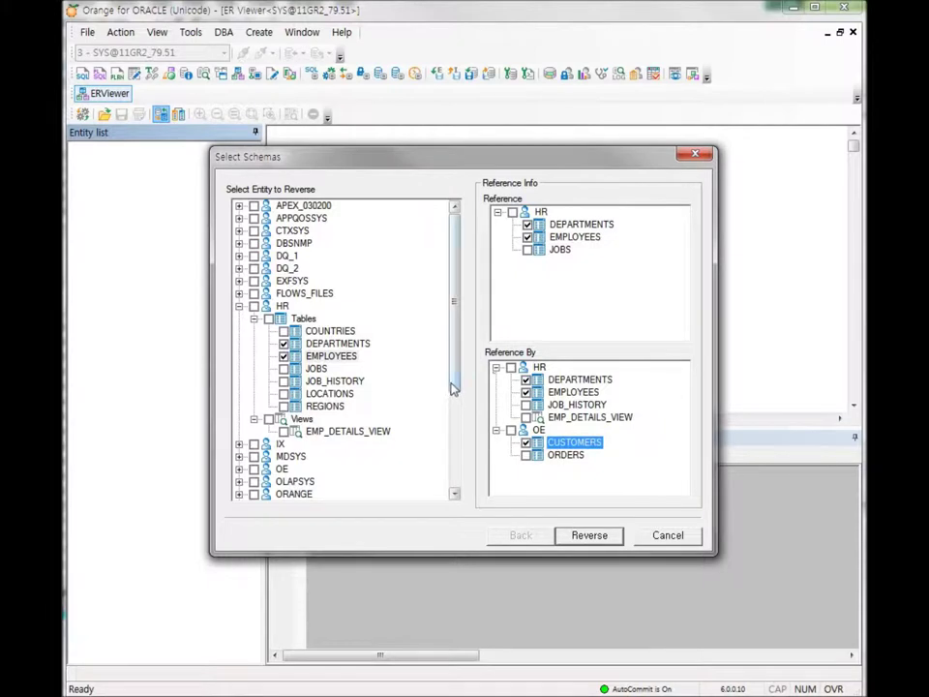
pyautogui.moveTo(454, 389); pyautogui.dragTo(456, 433)
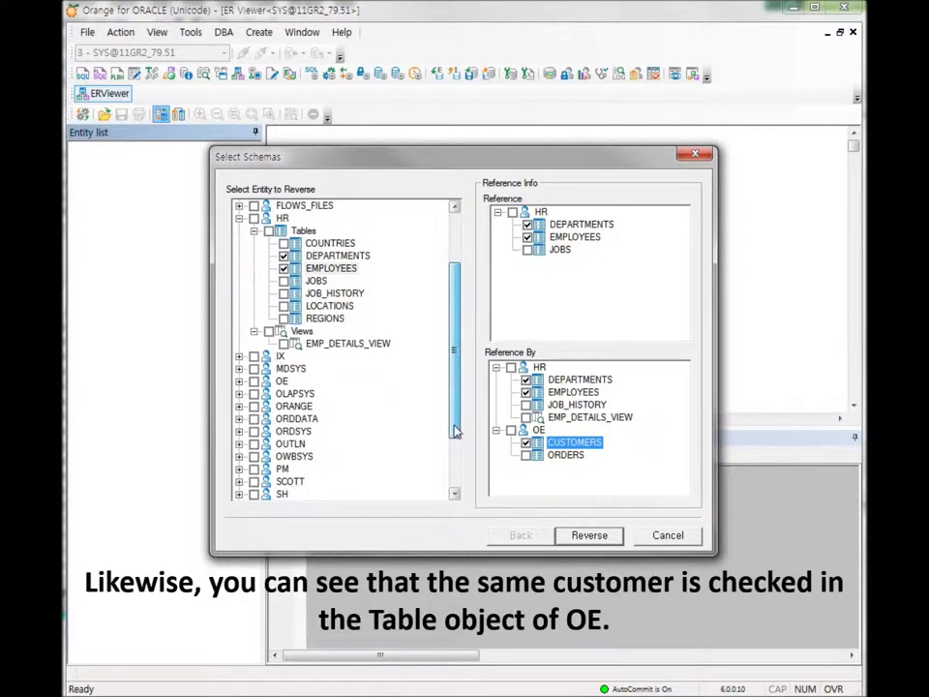
pyautogui.click(239, 382)
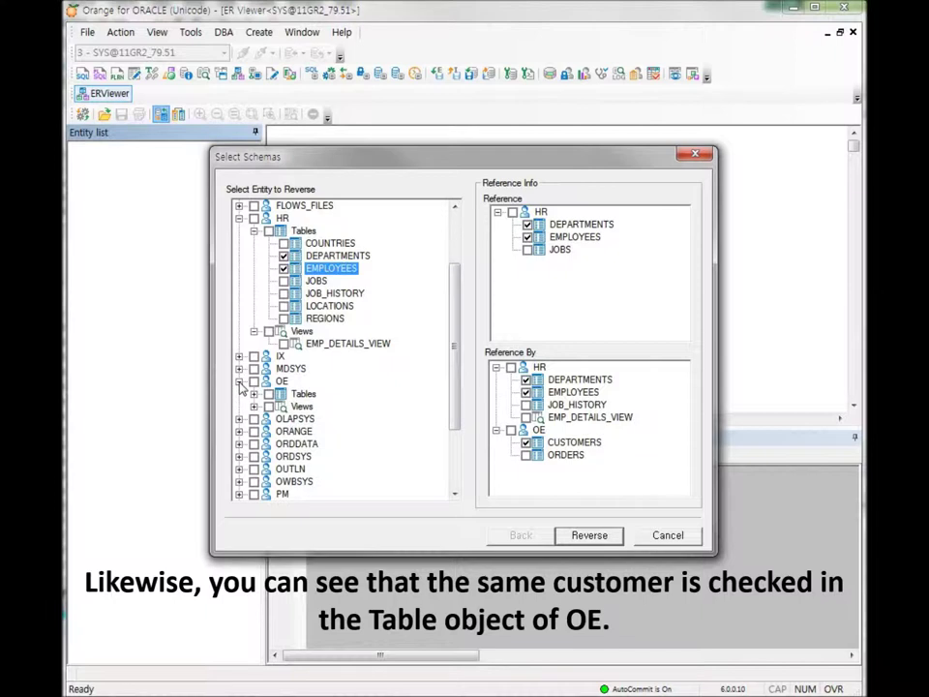
pyautogui.click(254, 394)
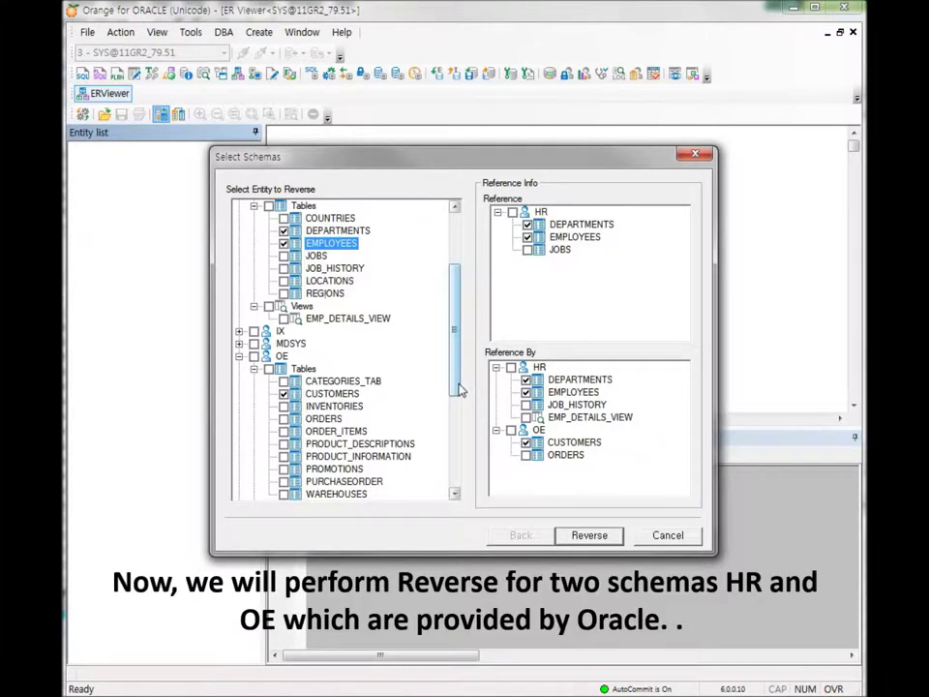
# Select the complete HR and OE schemas and reverse them into an ER diagram.
pyautogui.scroll(2, 461, 388)
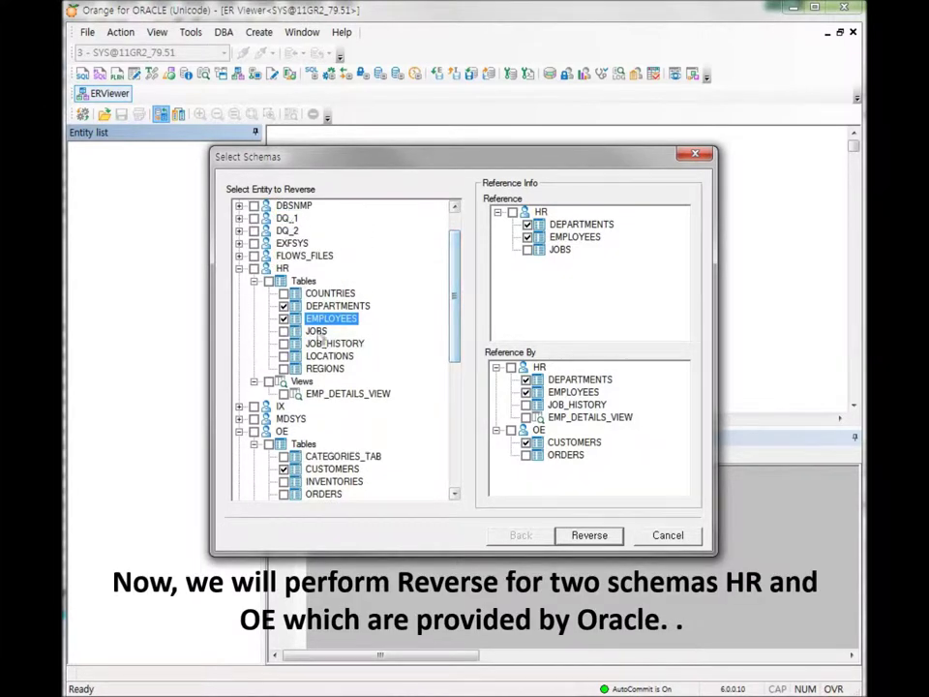
pyautogui.click(254, 269)
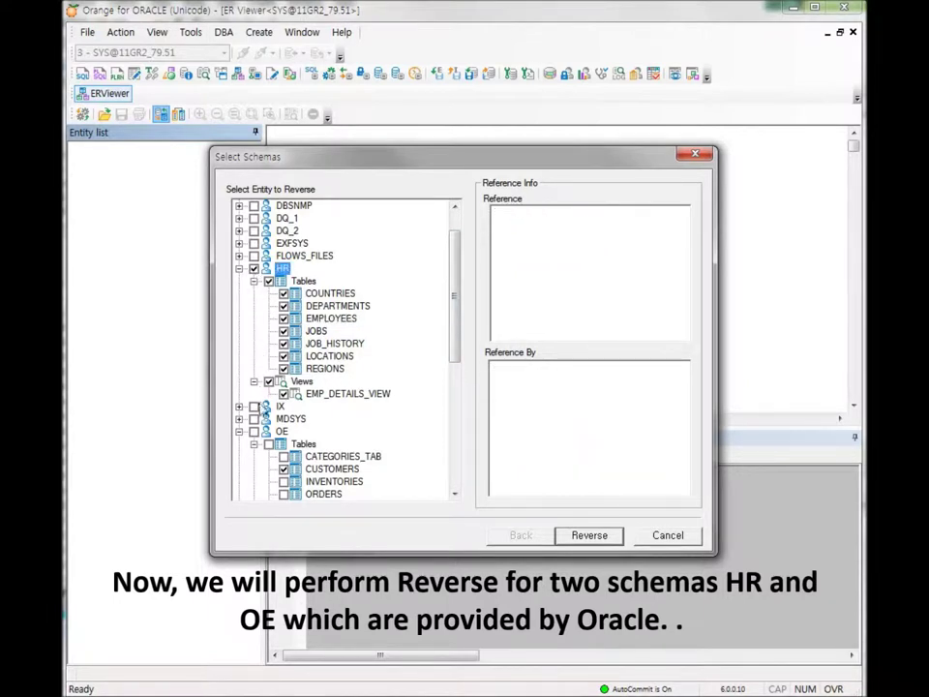
pyautogui.click(254, 432)
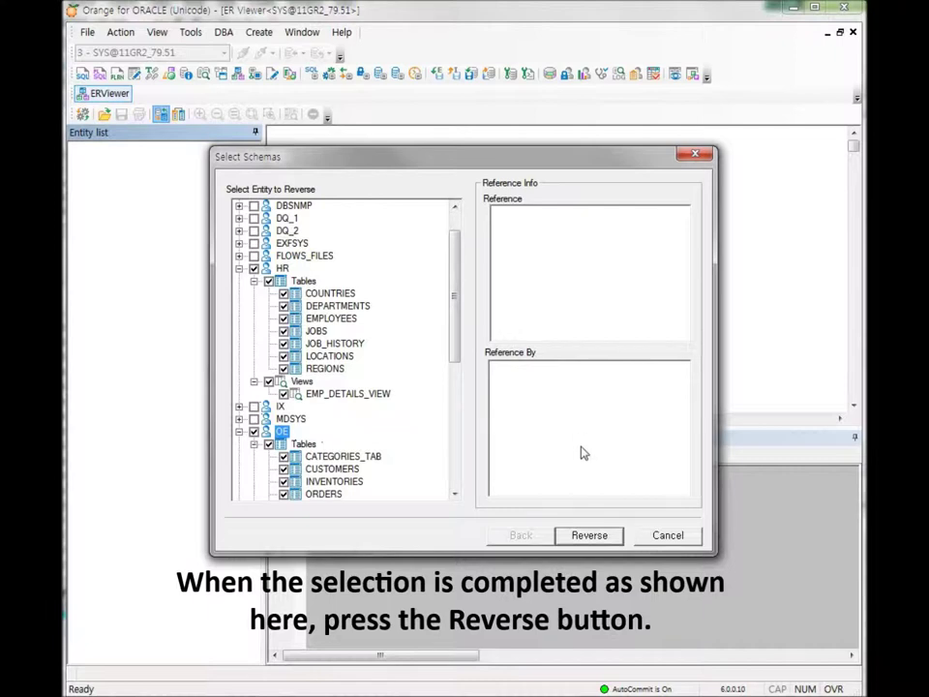
pyautogui.click(588, 535)
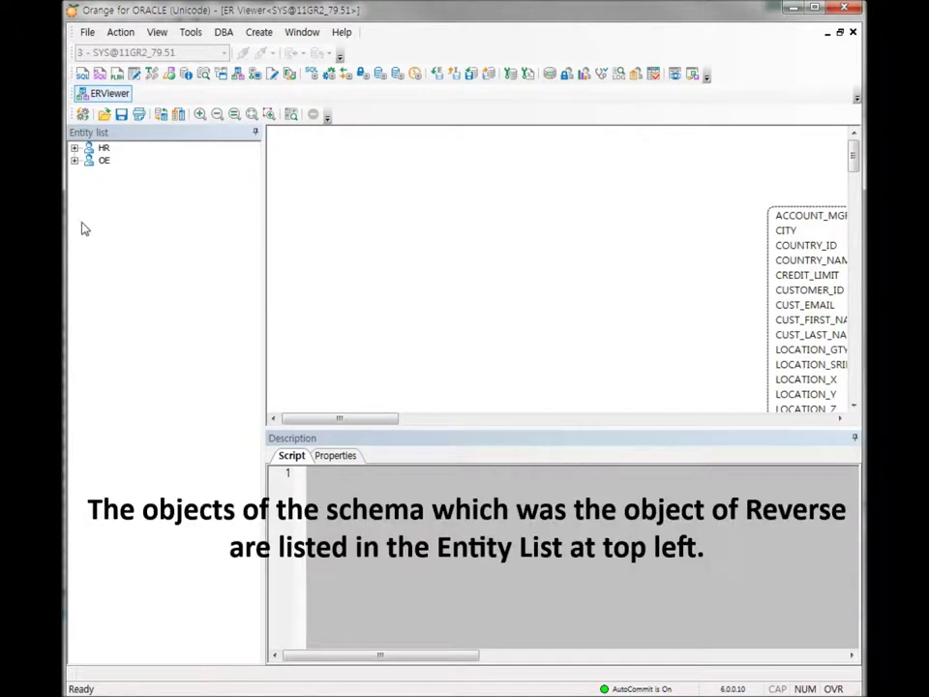
# Expand the tables and views of the HR and OE schemas in the entity list to examine the reversed objects.
pyautogui.click(76, 149)
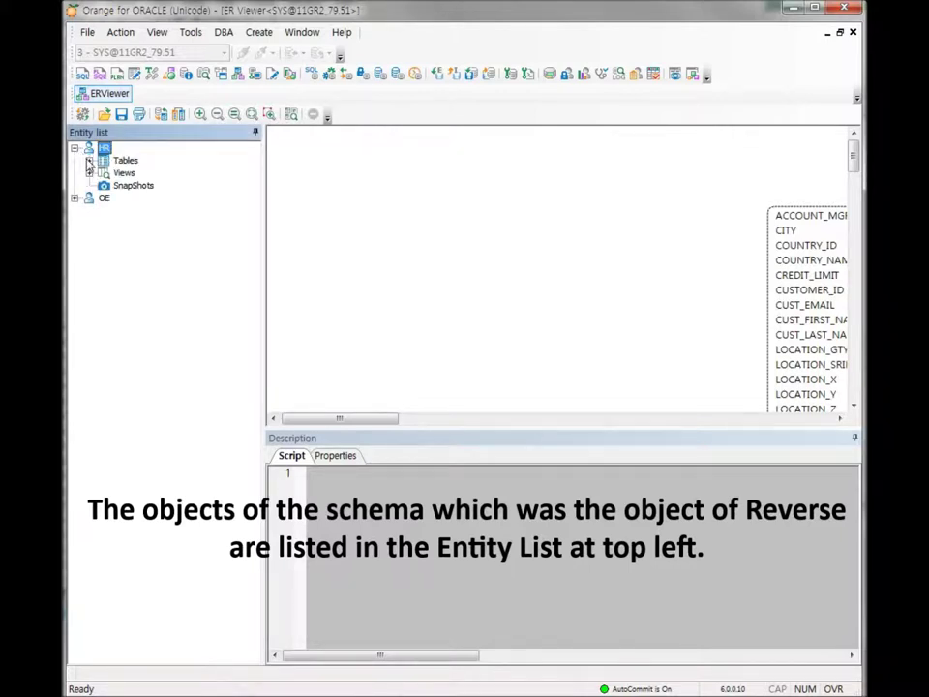
pyautogui.click(88, 161)
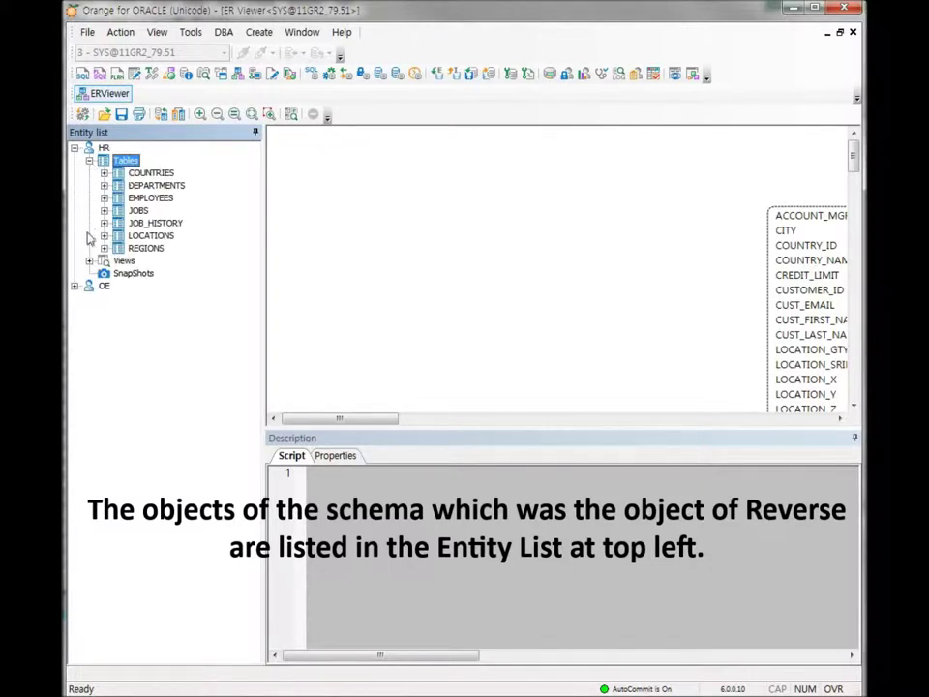
pyautogui.click(88, 261)
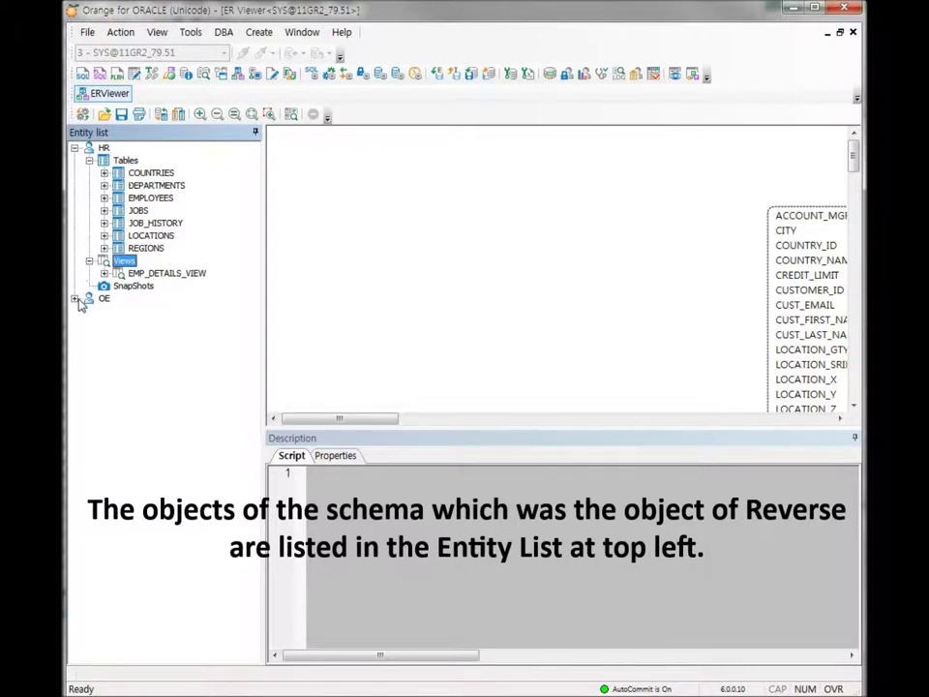
pyautogui.click(74, 299)
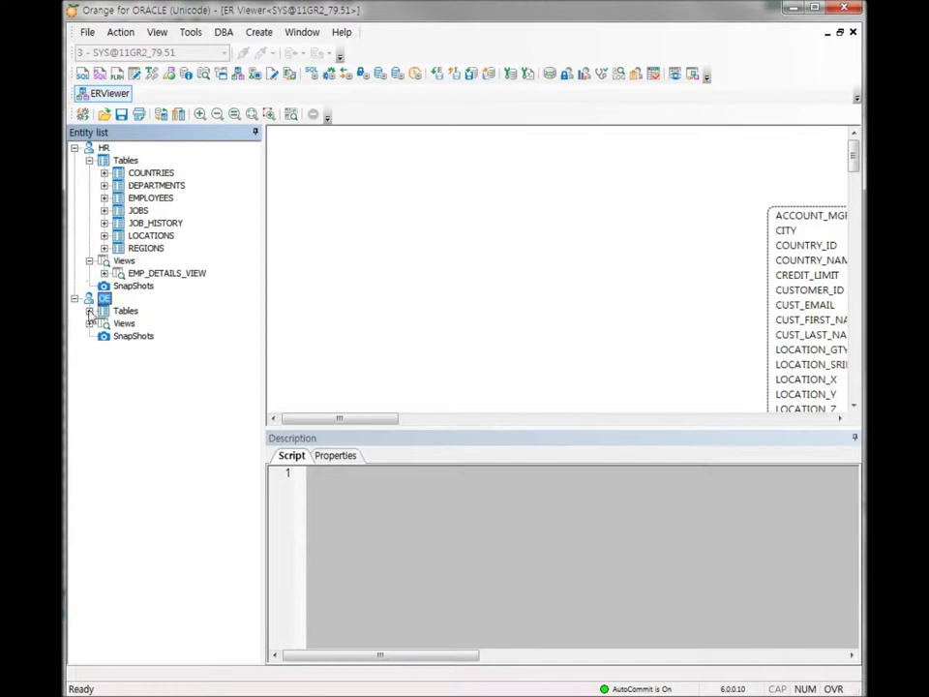
pyautogui.click(89, 312)
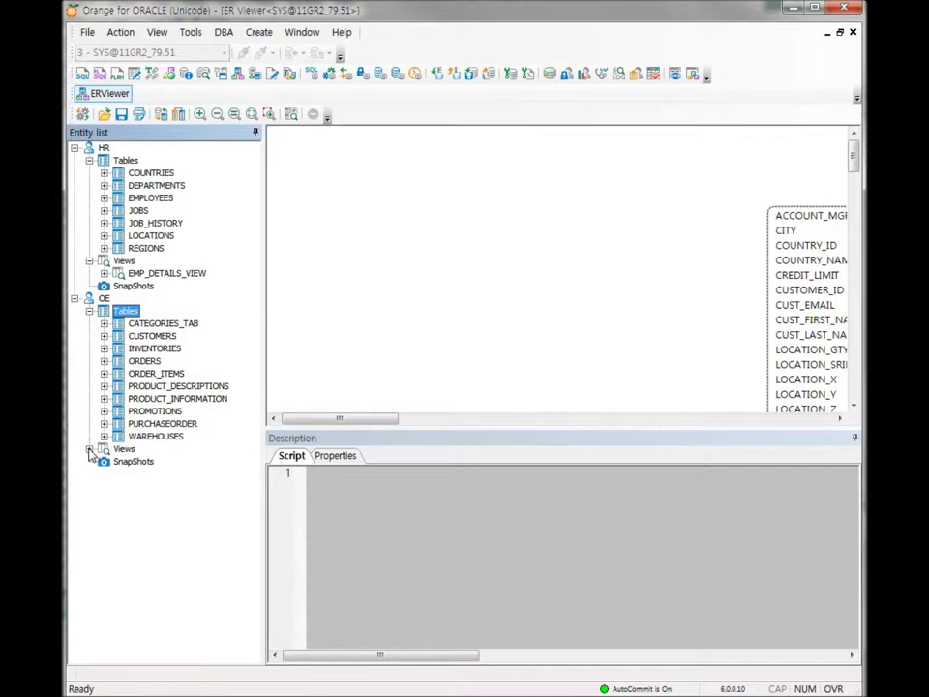
pyautogui.click(89, 449)
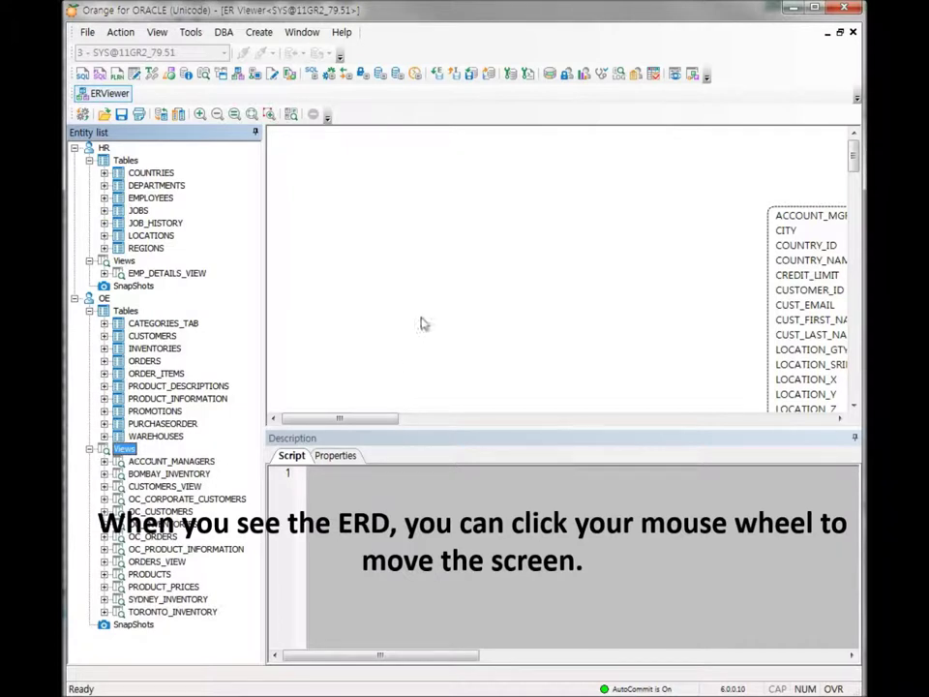
# Pan the ER diagram past OE.CUSTOMERS_VIEW to examine the OE.CUSTOMERS table.
pyautogui.middleClick(726, 327)
pyautogui.middleClick(427, 285)
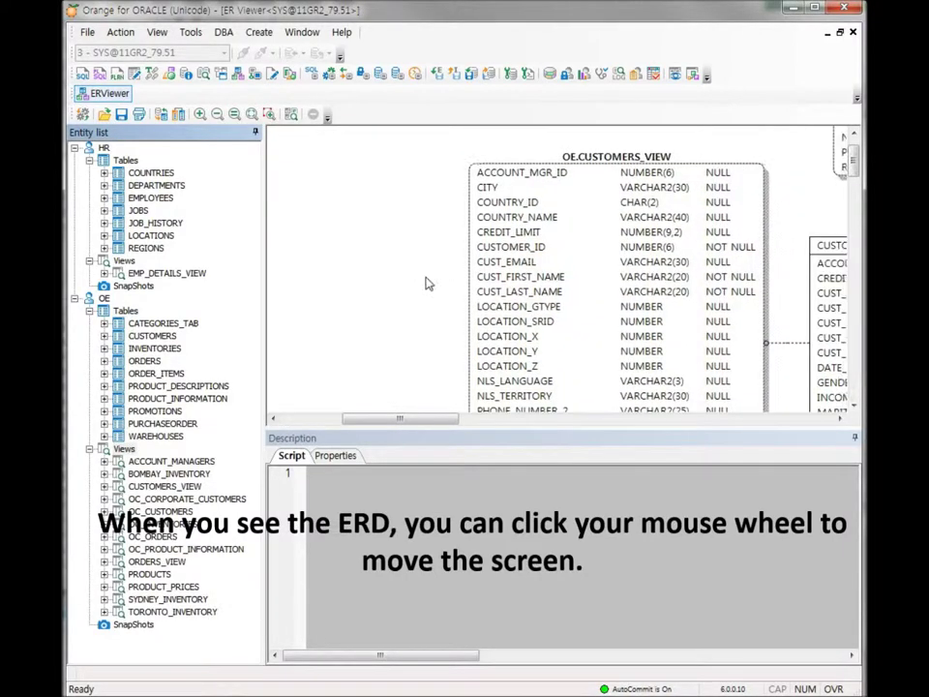
pyautogui.middleClick(753, 346)
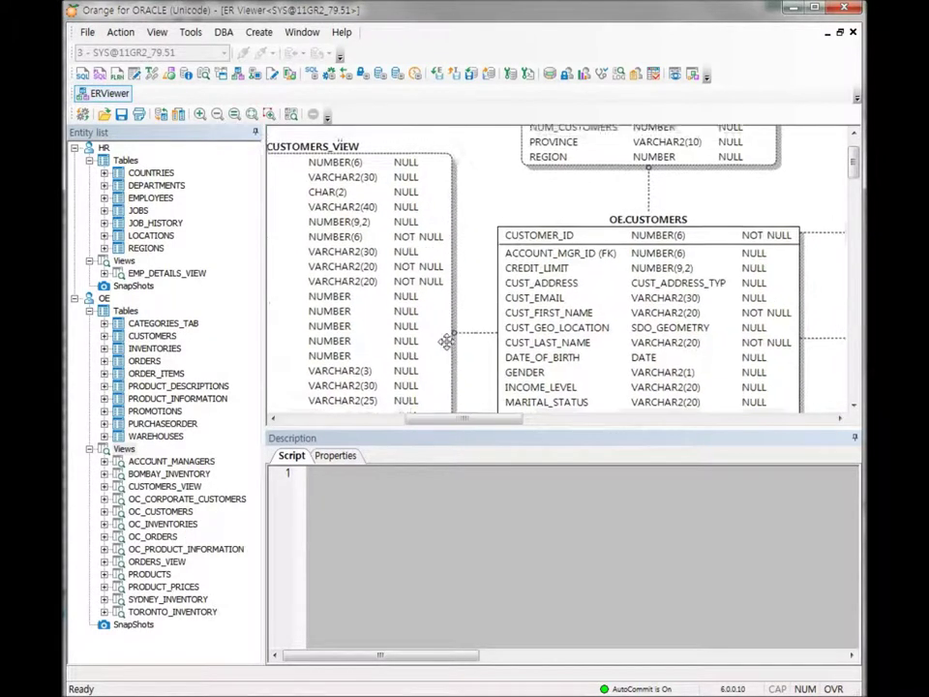
pyautogui.middleClick(446, 345)
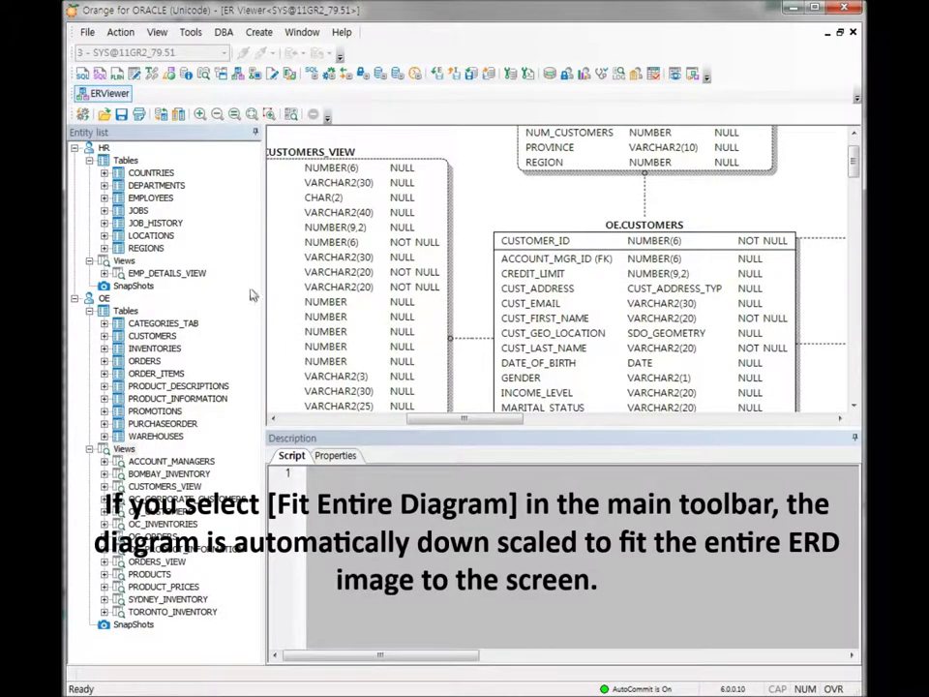
# Fit the entire ER diagram in the view and zoom in until the columns of OE.CUSTOMERS_VIEW are readable.
pyautogui.click(251, 116)
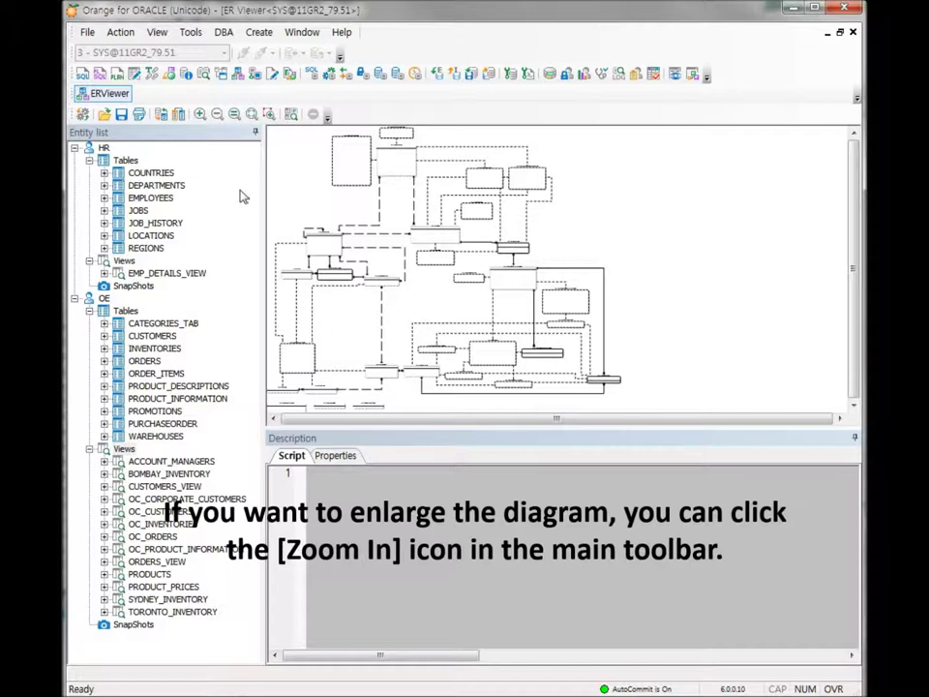
pyautogui.click(202, 120)
pyautogui.click(201, 115)
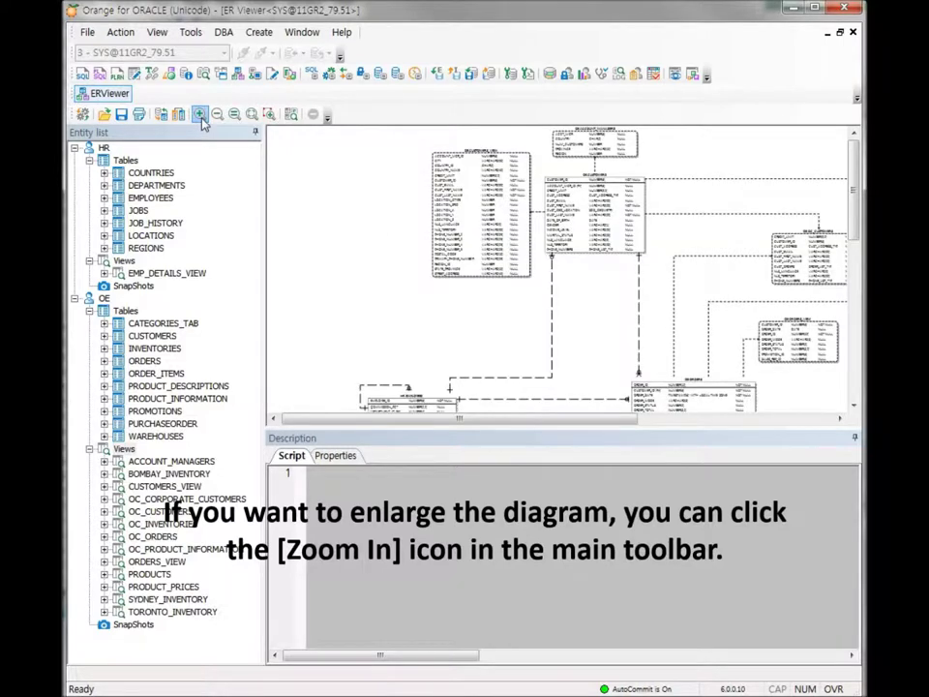
pyautogui.click(200, 116)
pyautogui.click(201, 115)
pyautogui.click(202, 117)
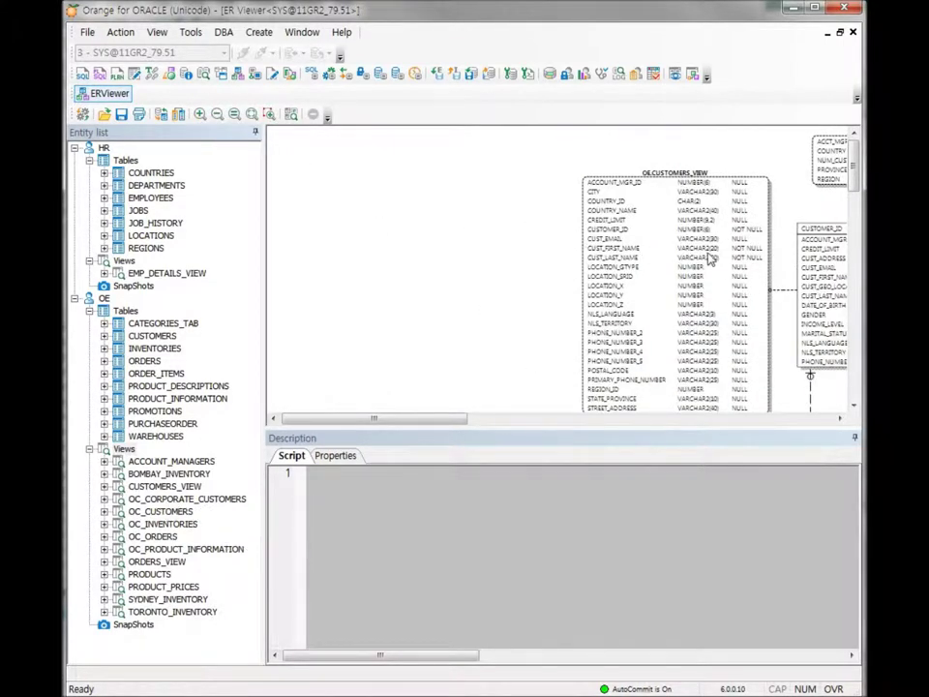
# Pan the diagram to the OE.CUSTOMERS table and zoom out to view the surrounding entities and relationships.
pyautogui.moveTo(775, 252); pyautogui.dragTo(486, 178)
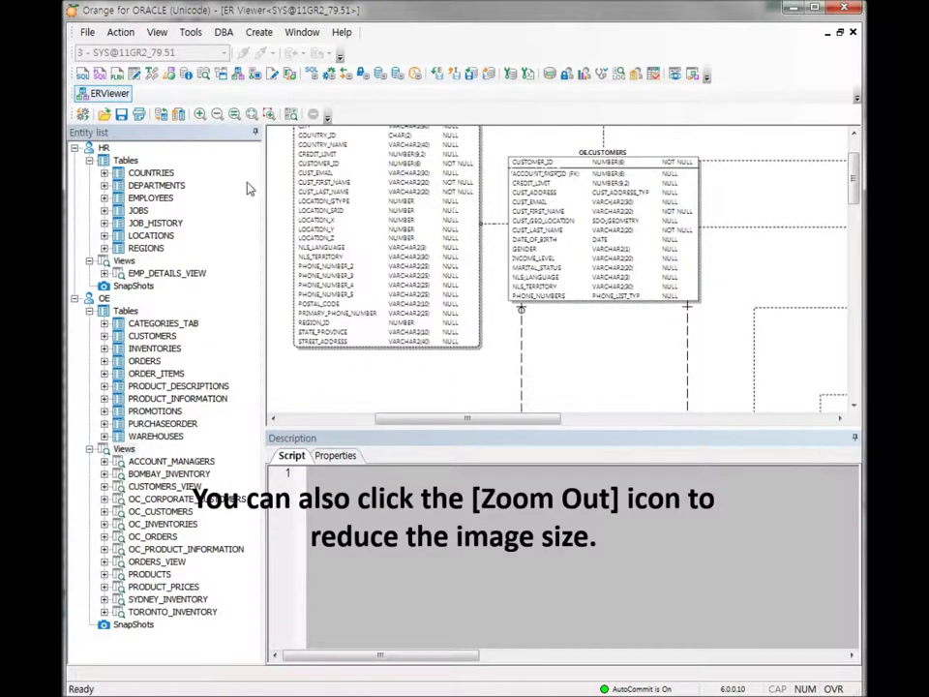
pyautogui.click(218, 115)
pyautogui.click(218, 116)
pyautogui.click(218, 116)
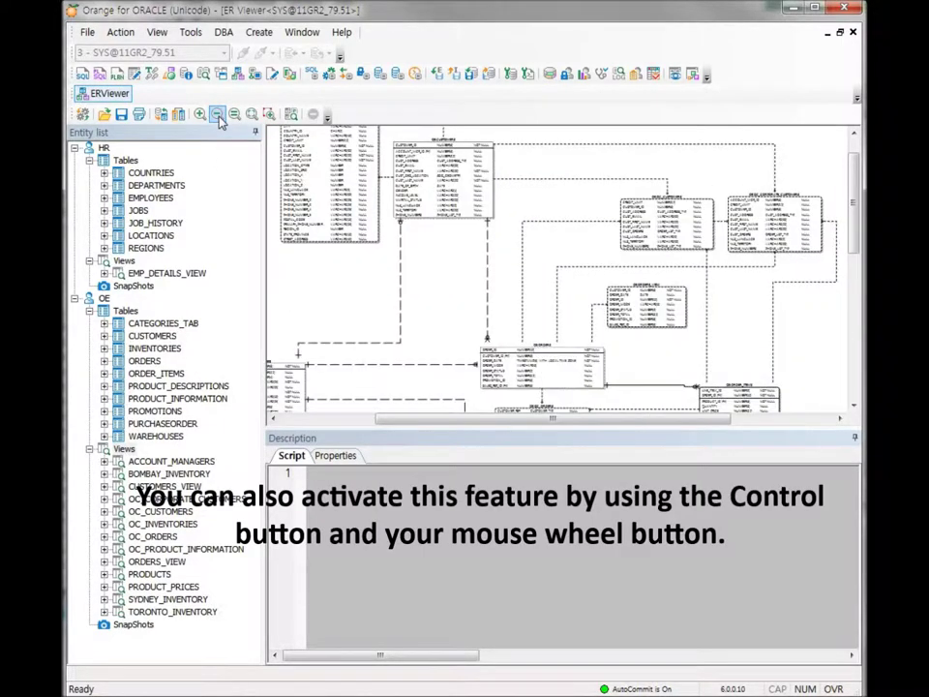
pyautogui.click(218, 116)
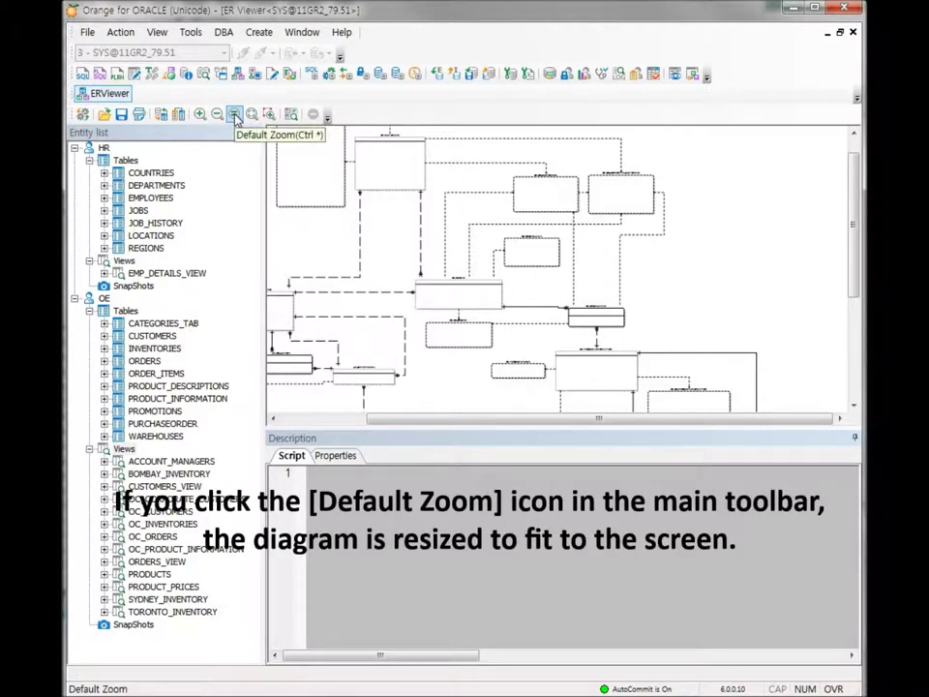
# Reset the diagram to its default zoom and locate the HR.JOBS and OE.ORDERS tables through the entity list.
pyautogui.click(234, 116)
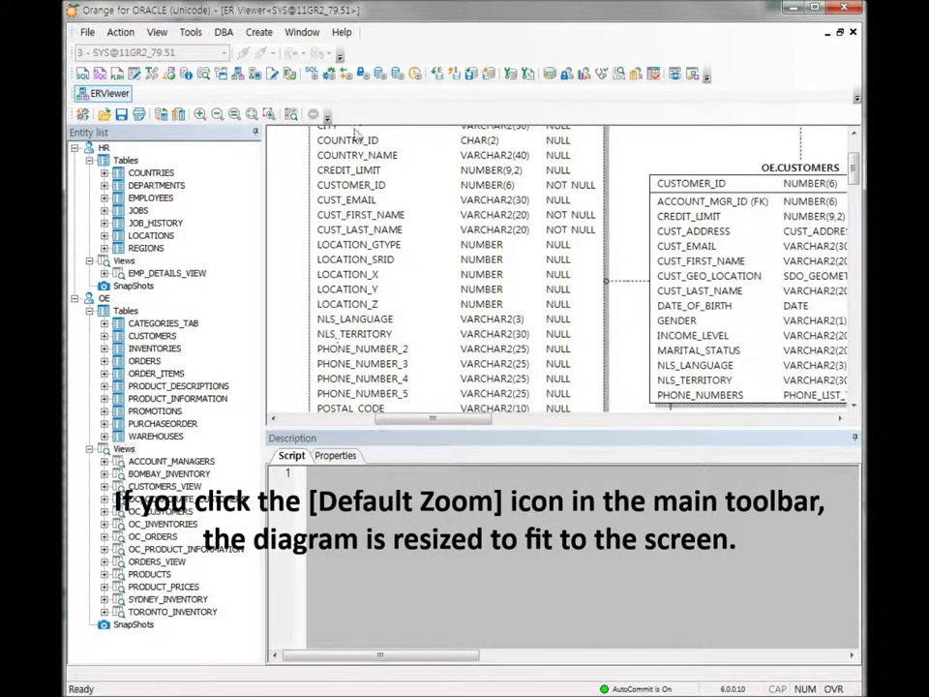
pyautogui.moveTo(417, 145); pyautogui.dragTo(413, 241)
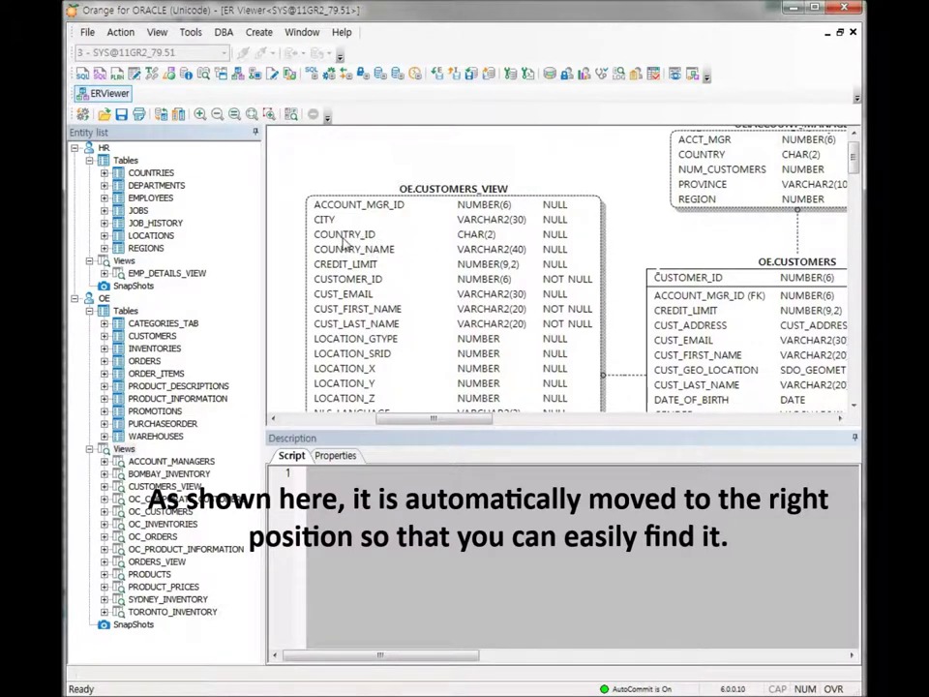
pyautogui.click(138, 211)
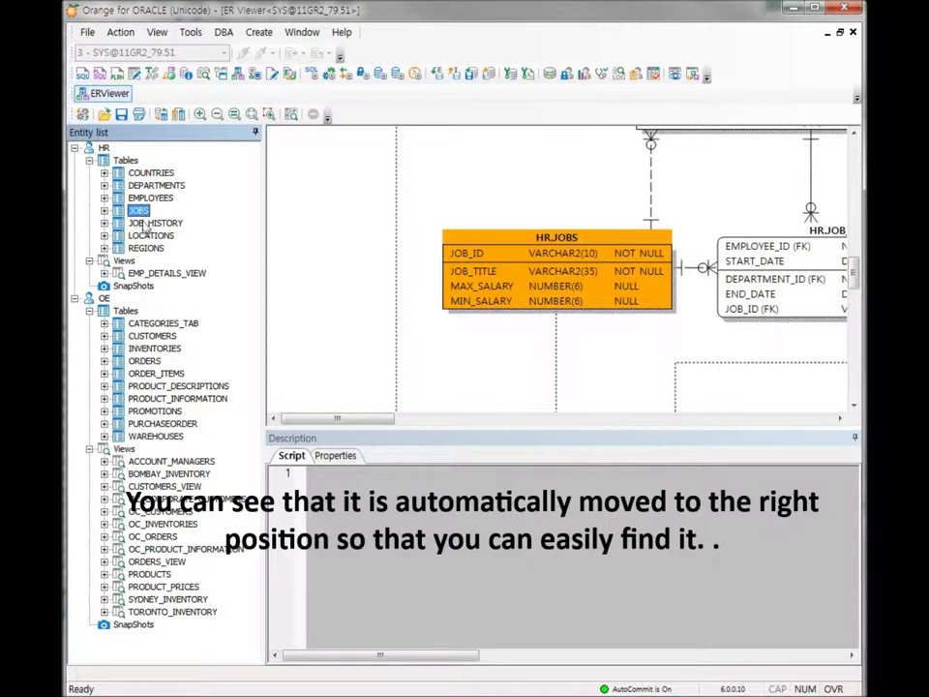
pyautogui.click(148, 363)
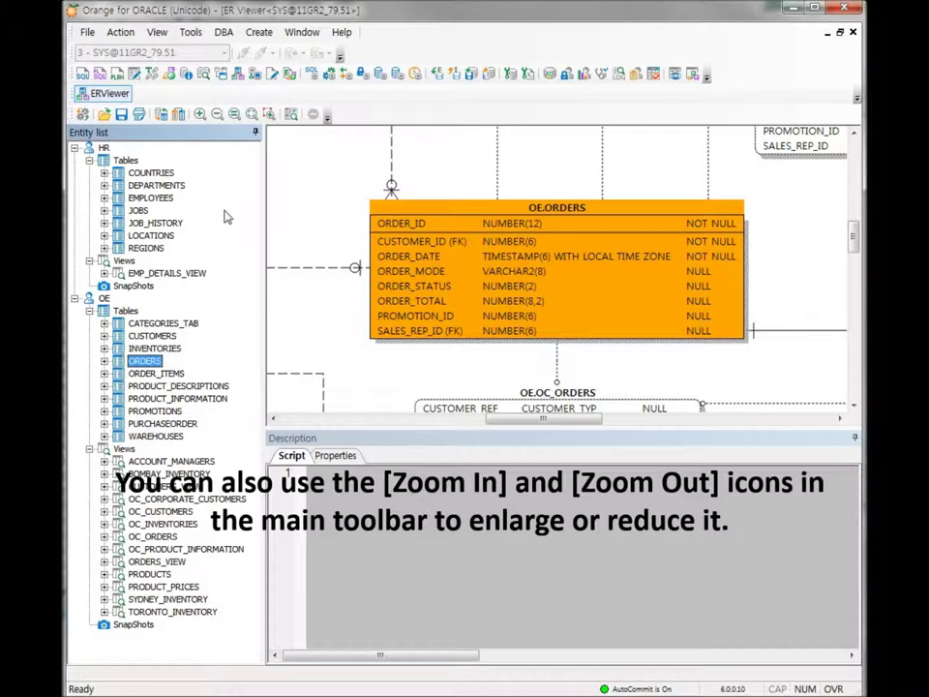
# Reduce the diagram around OE.ORDERS and highlight the columns related to its ORDER_ID column, bringing OE.ORDER_ITEMS into view.
pyautogui.click(217, 114)
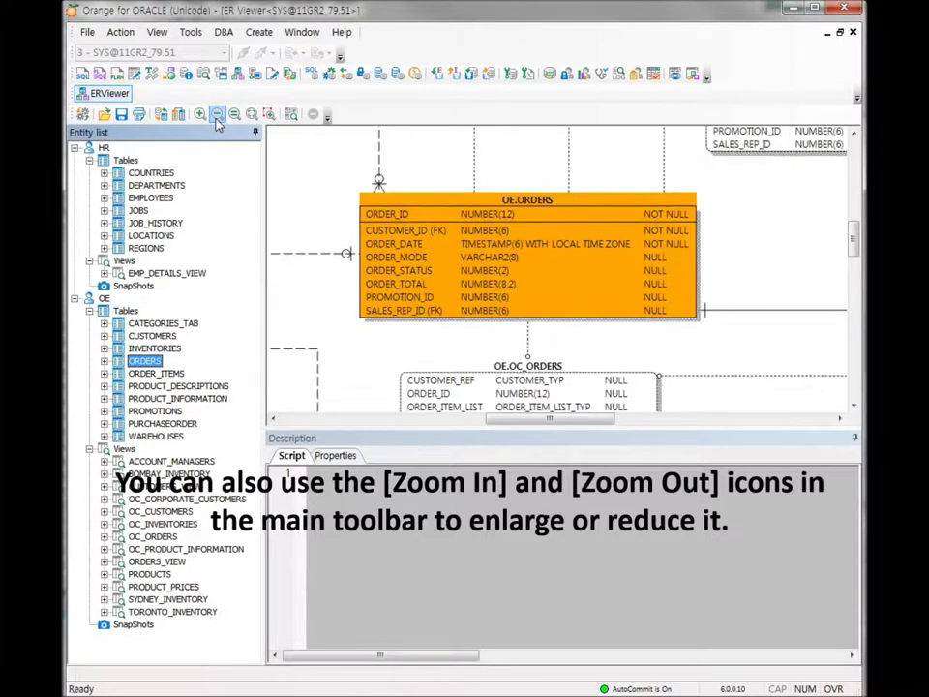
pyautogui.click(218, 115)
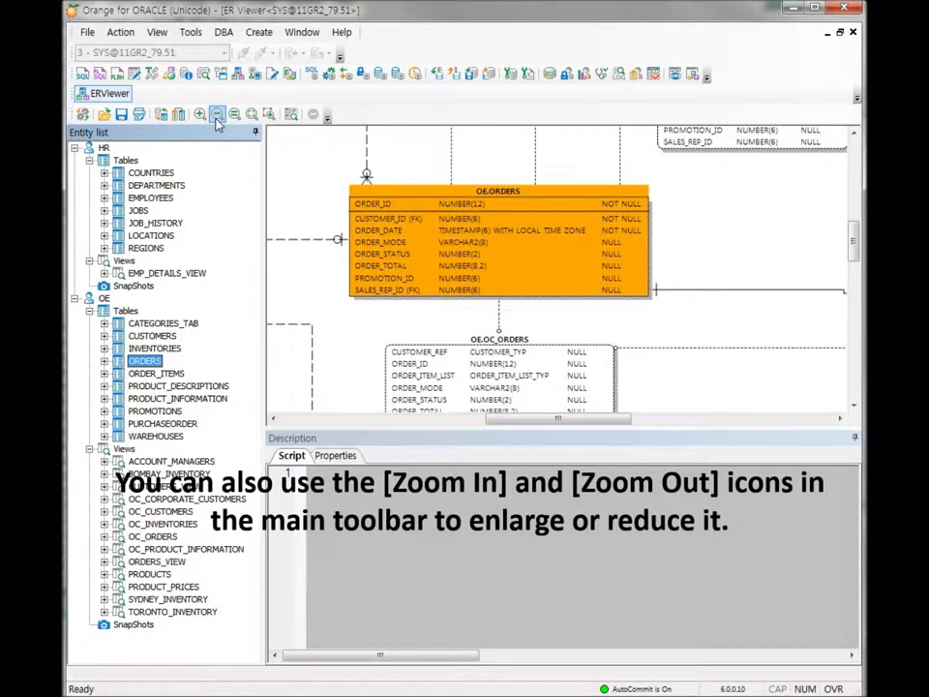
pyautogui.click(216, 115)
pyautogui.moveTo(402, 274); pyautogui.dragTo(345, 242)
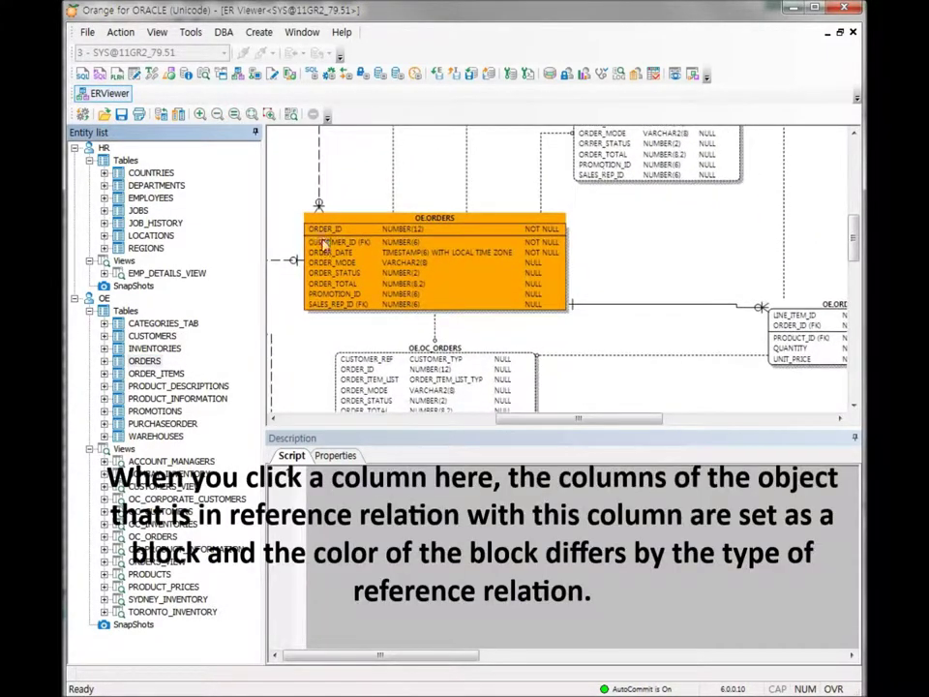
pyautogui.click(371, 231)
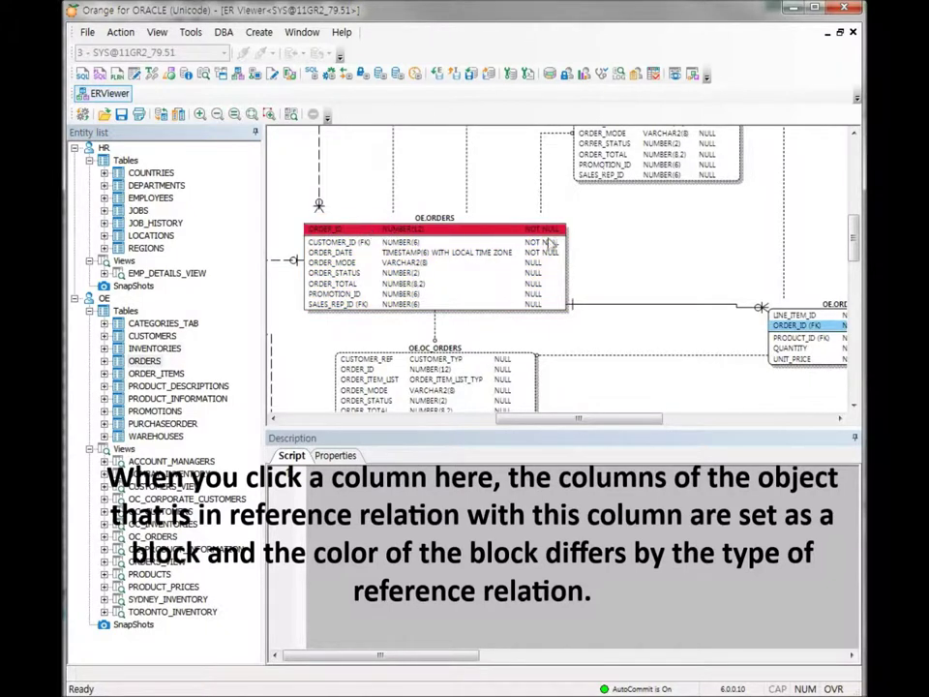
pyautogui.moveTo(663, 257); pyautogui.dragTo(625, 248)
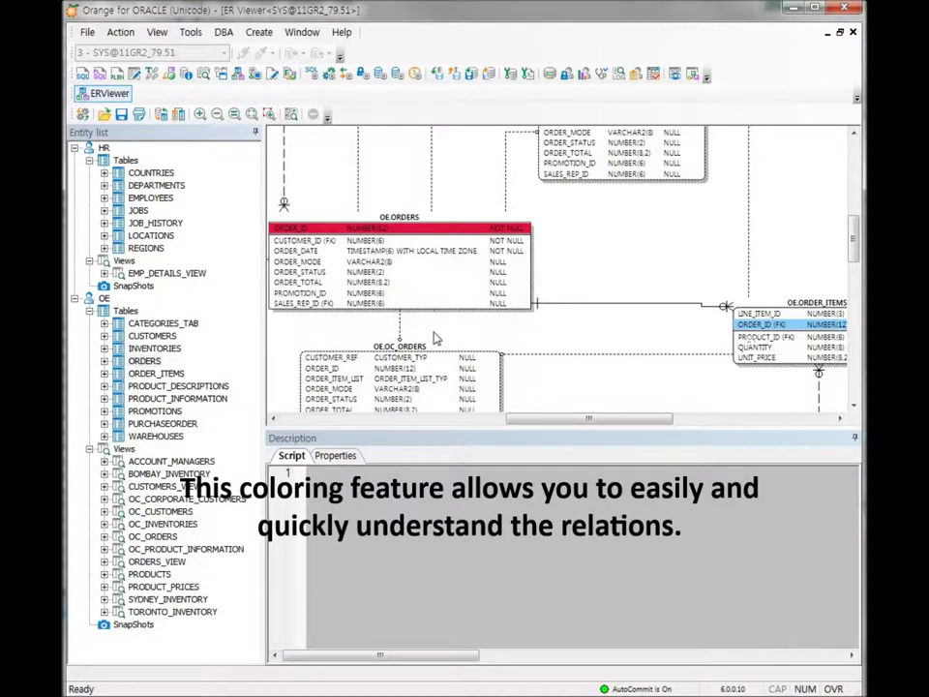
pyautogui.moveTo(435, 330); pyautogui.dragTo(441, 324)
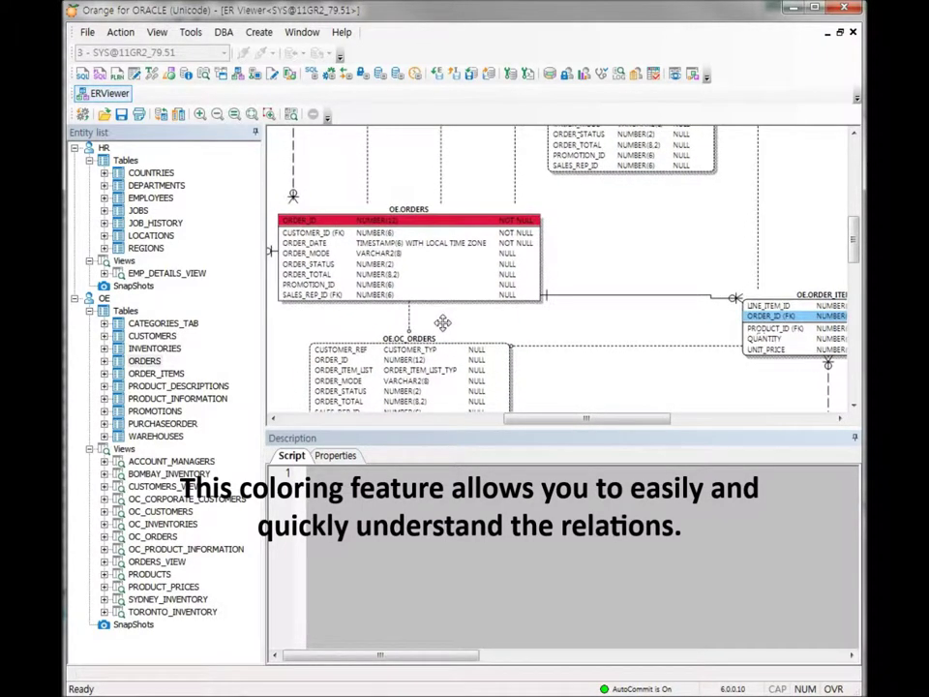
# Highlight the CUSTOMER_ID column of OE.ORDERS and follow the relationship lines across the reduced diagram to HR.EMPLOYEES.
pyautogui.click(316, 236)
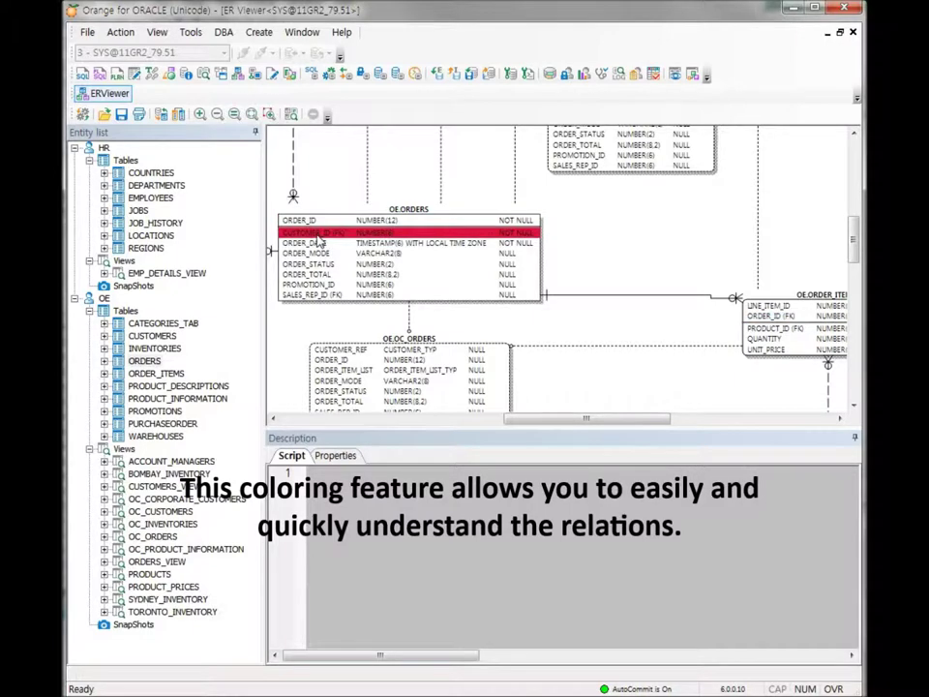
pyautogui.moveTo(321, 207); pyautogui.dragTo(486, 303)
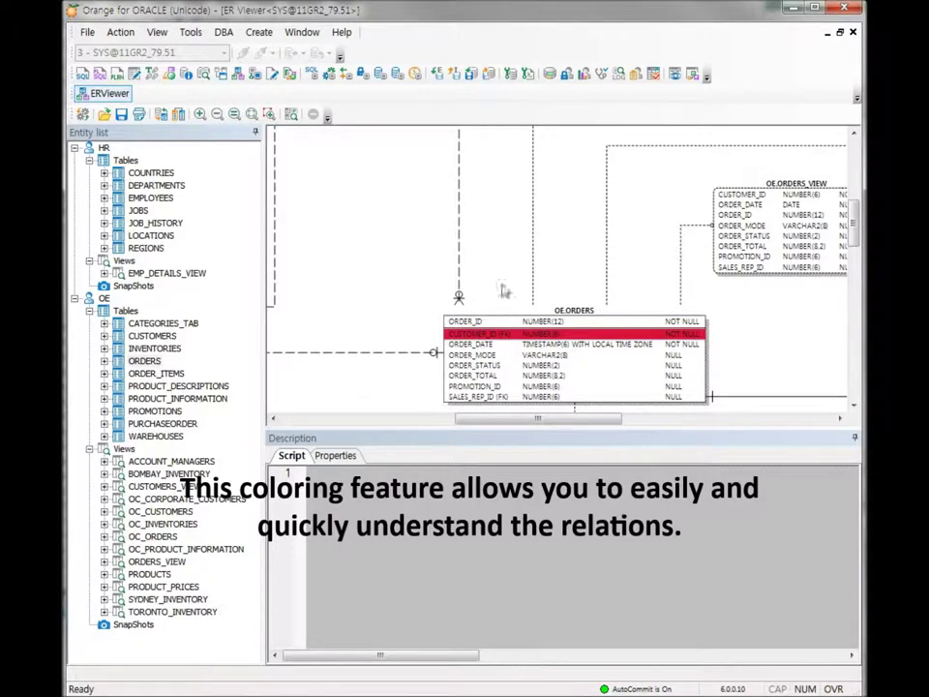
pyautogui.click(216, 115)
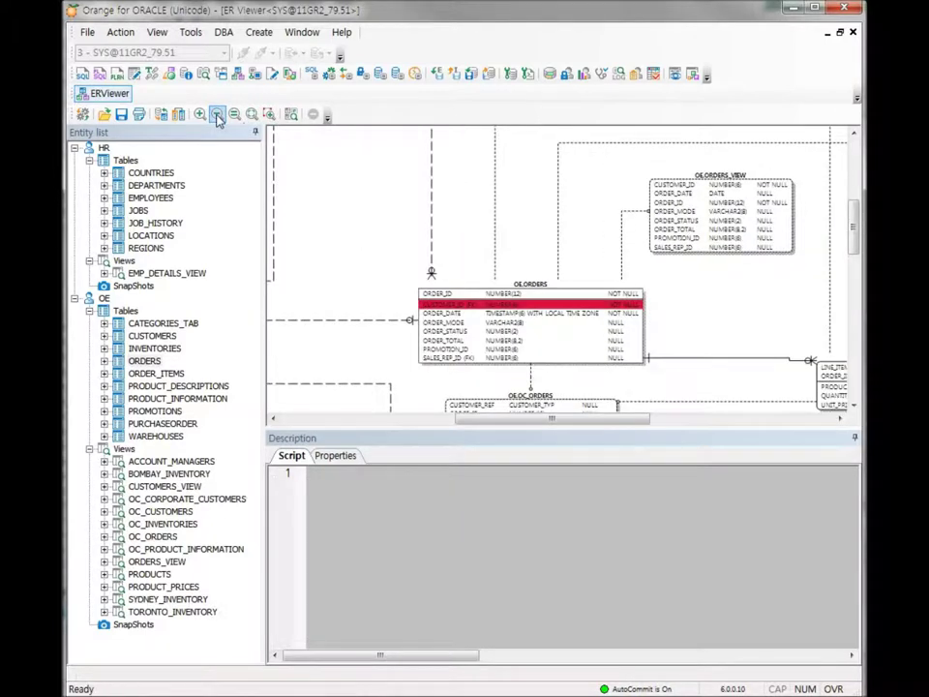
pyautogui.click(217, 114)
pyautogui.moveTo(325, 185); pyautogui.dragTo(561, 200)
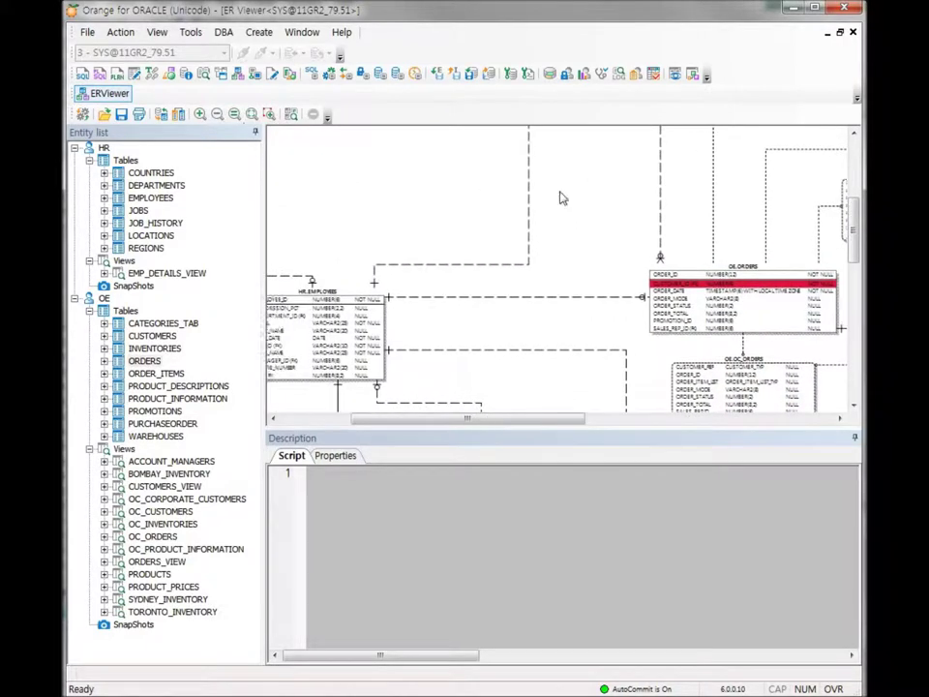
pyautogui.moveTo(405, 268); pyautogui.dragTo(493, 244)
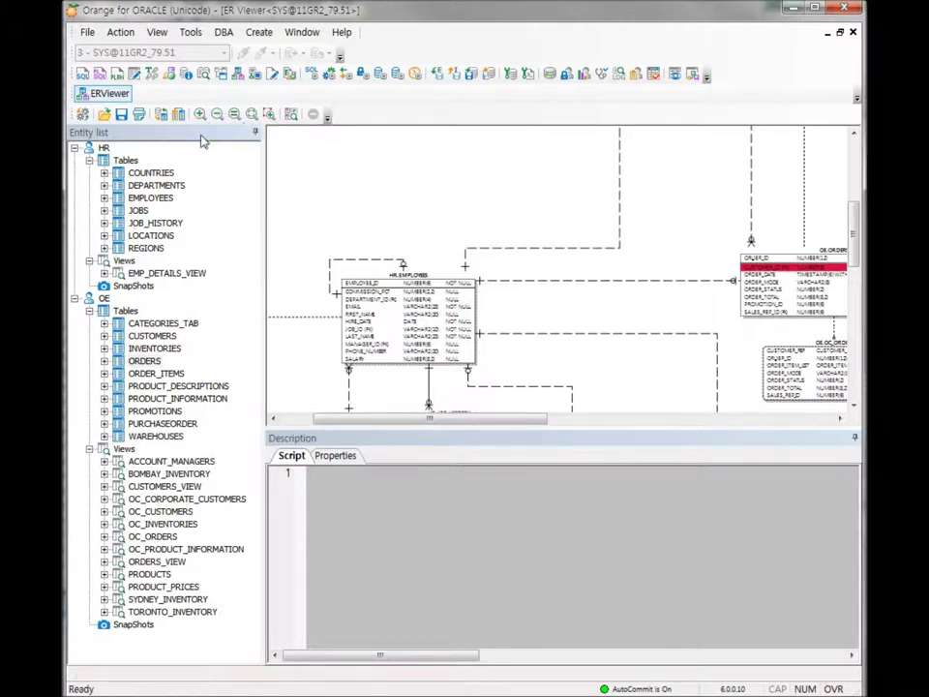
# Locate the OE.PRODUCT_INFORMATION table from the entity list and highlight the columns that reference its PRODUCT_ID column.
pyautogui.click(152, 398)
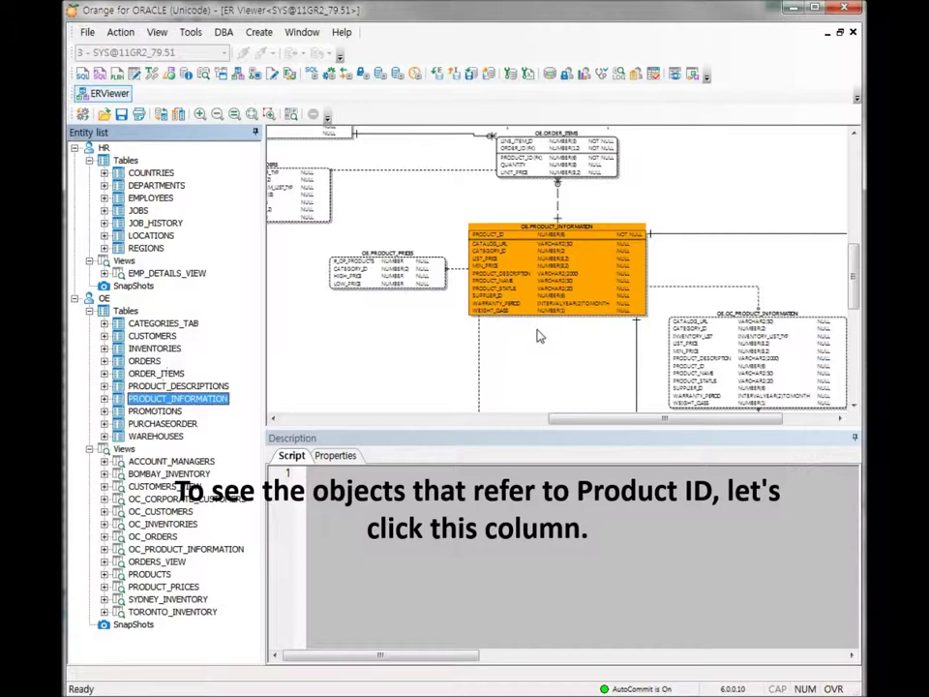
pyautogui.click(539, 241)
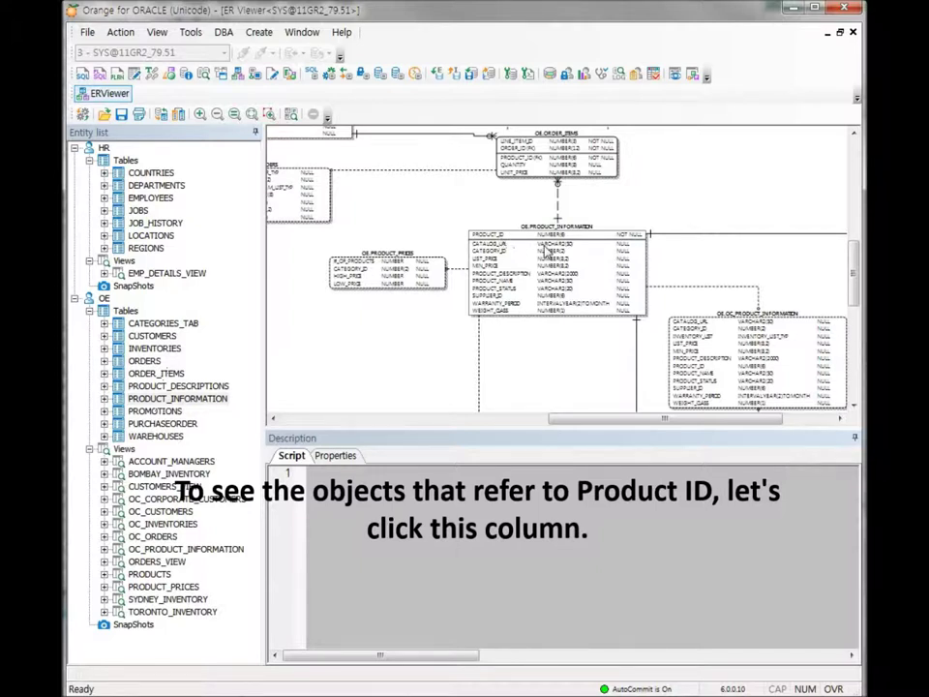
pyautogui.scroll(1, 544, 251)
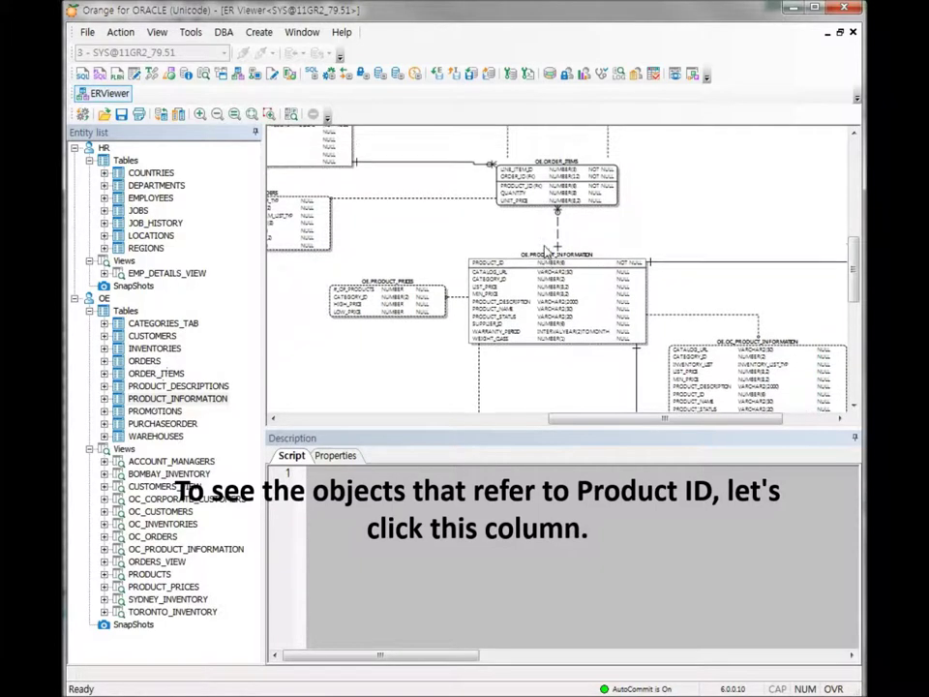
pyautogui.click(531, 172)
pyautogui.click(529, 180)
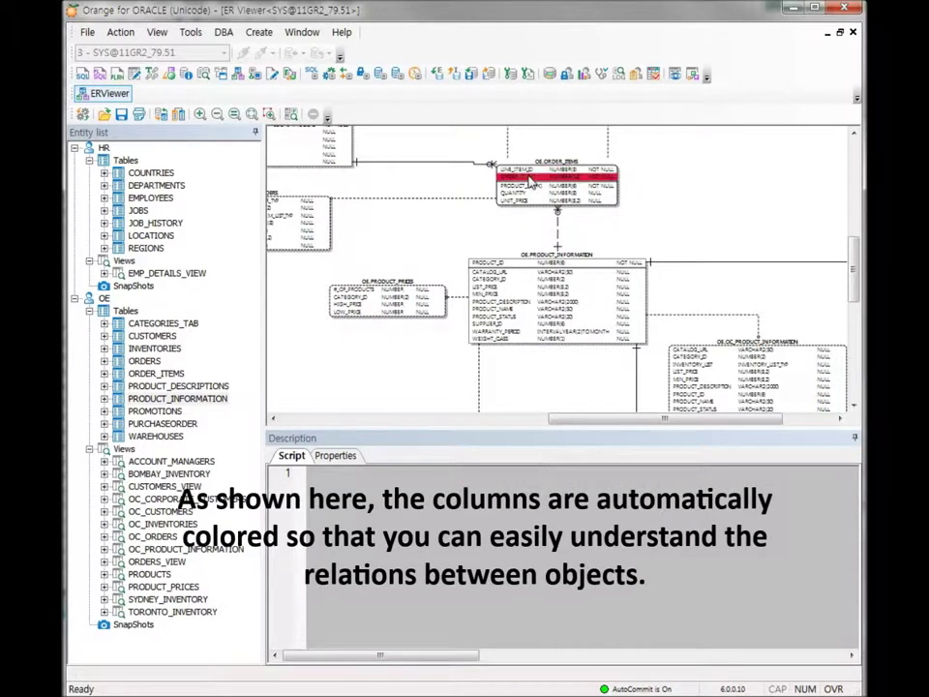
pyautogui.click(503, 265)
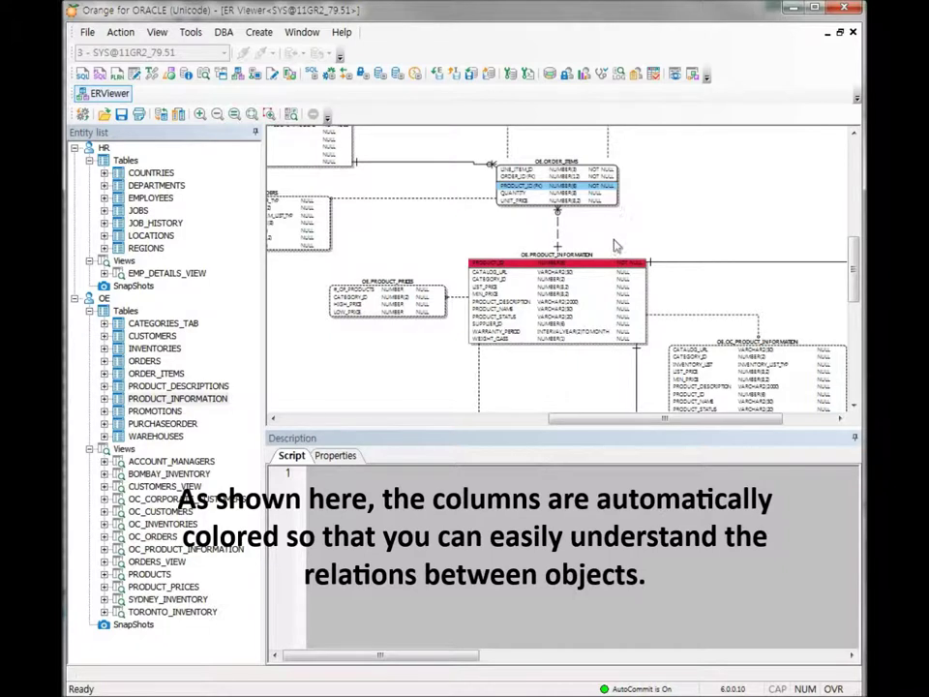
pyautogui.moveTo(613, 245); pyautogui.dragTo(614, 212)
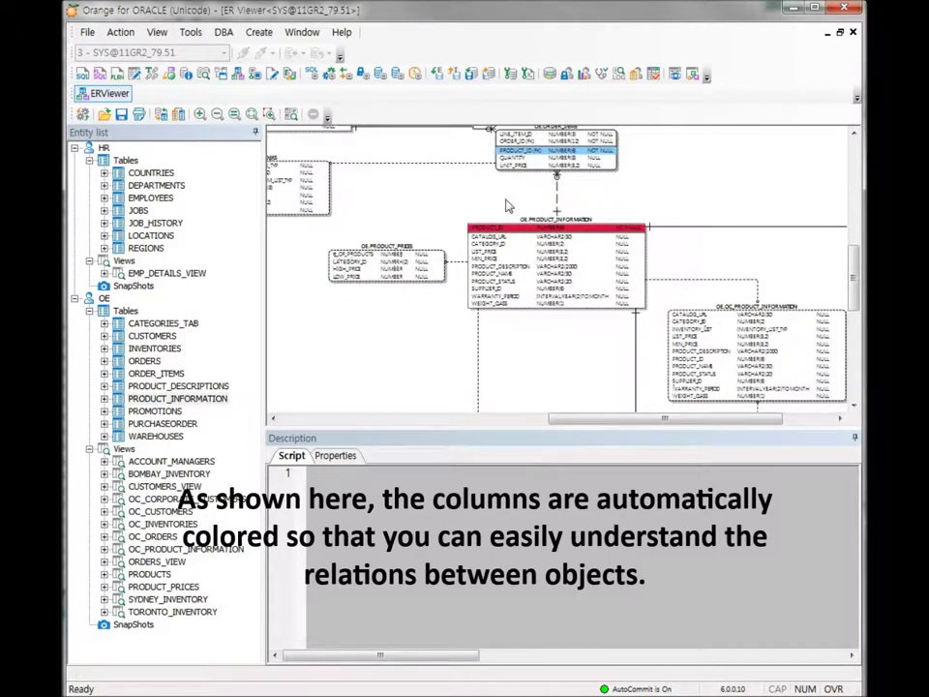
# Clear the column highlighting and display the table comment of OE.PRODUCT_INFORMATION in the diagram.
pyautogui.rightClick(415, 190)
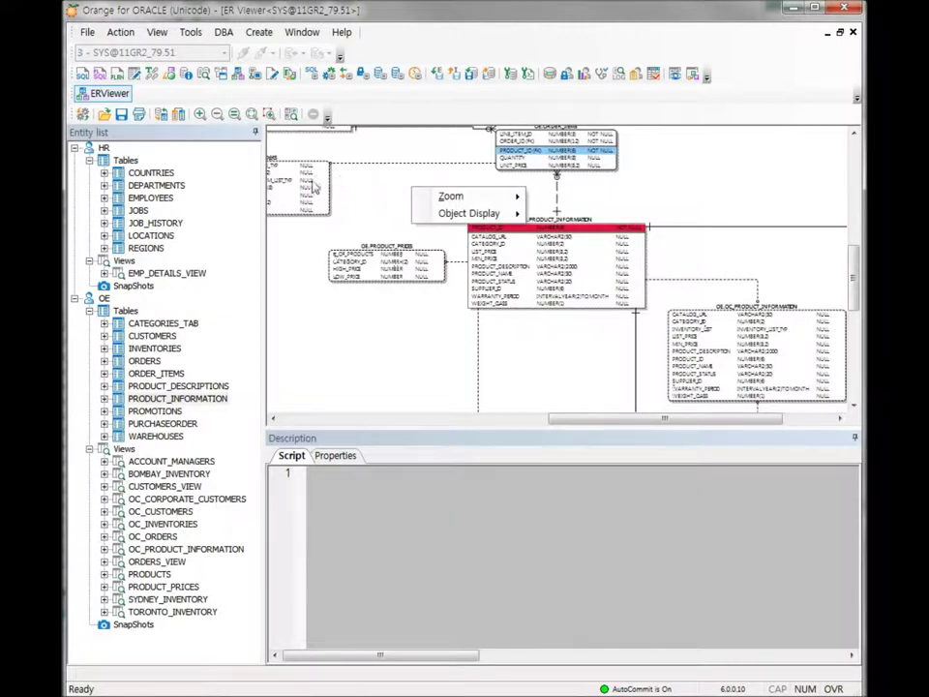
pyautogui.click(387, 183)
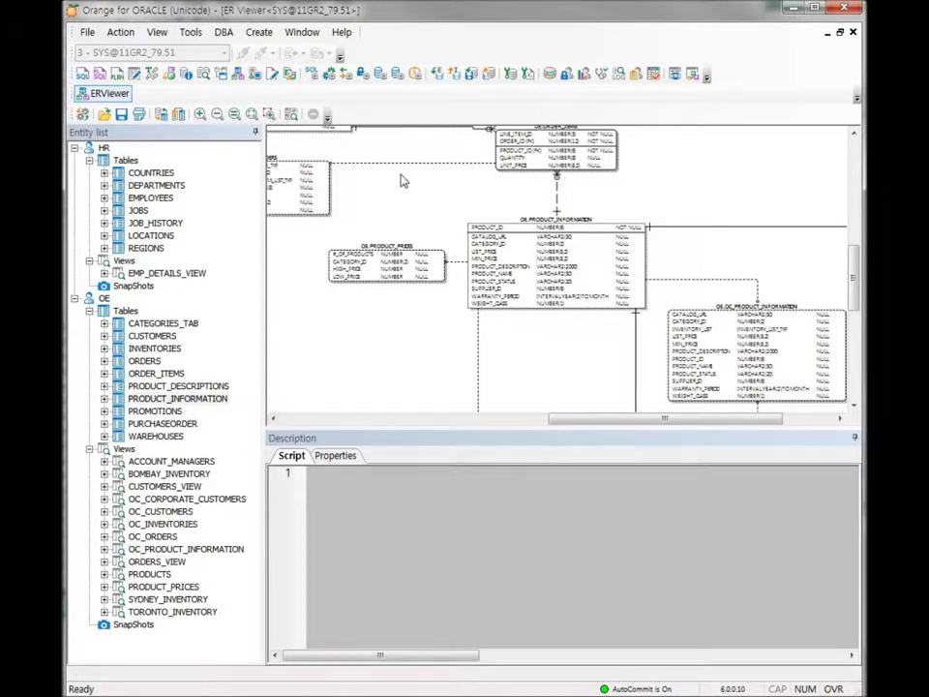
pyautogui.rightClick(518, 231)
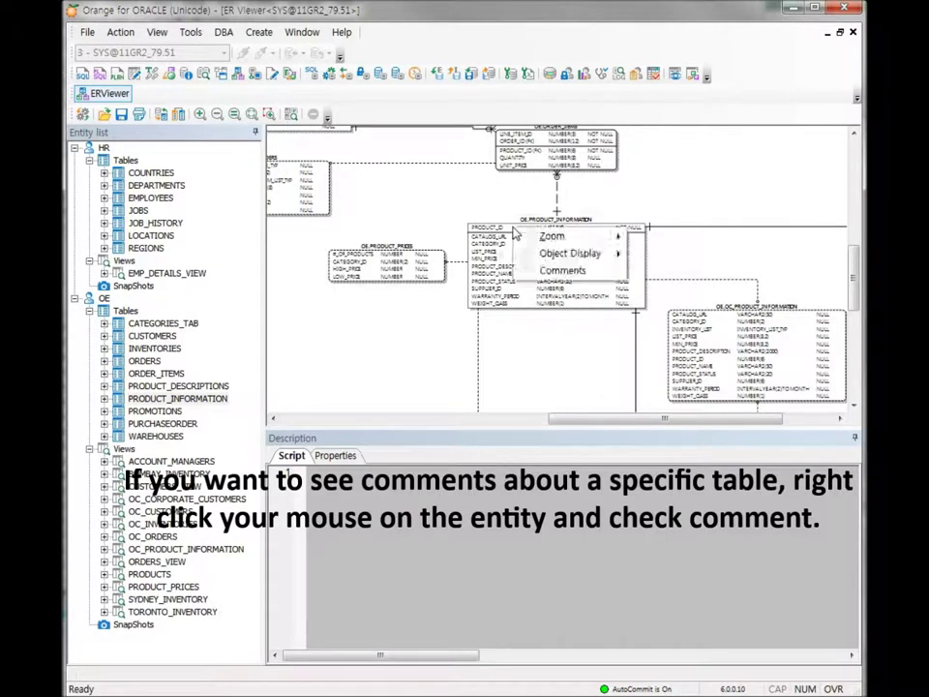
pyautogui.click(551, 272)
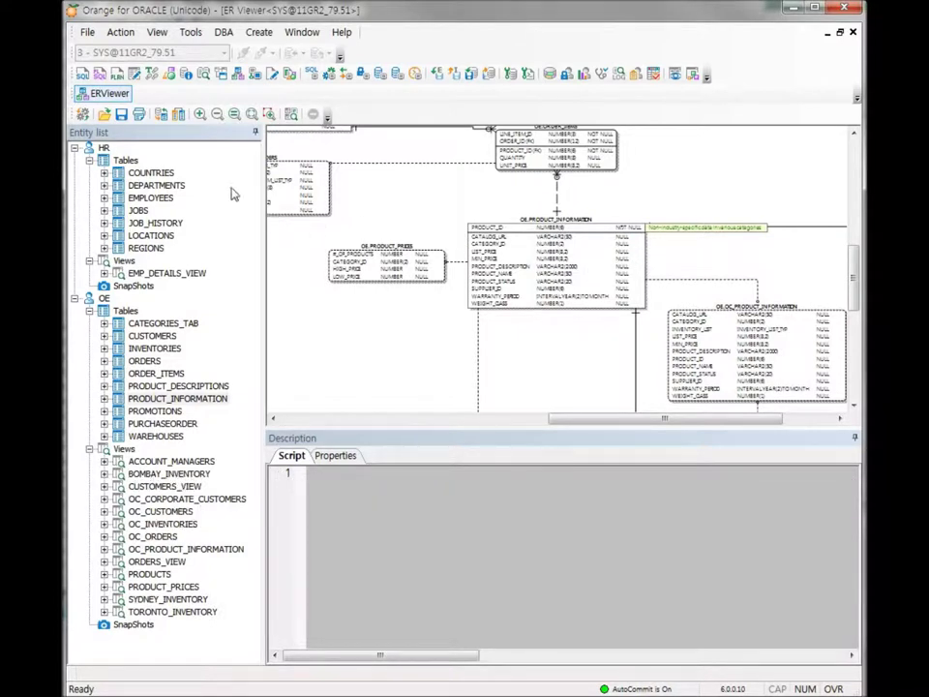
# Restore the default zoom on OE.PRODUCT_INFORMATION and display the comments of its CATALOG_URL and CATEGORY_ID columns.
pyautogui.click(236, 117)
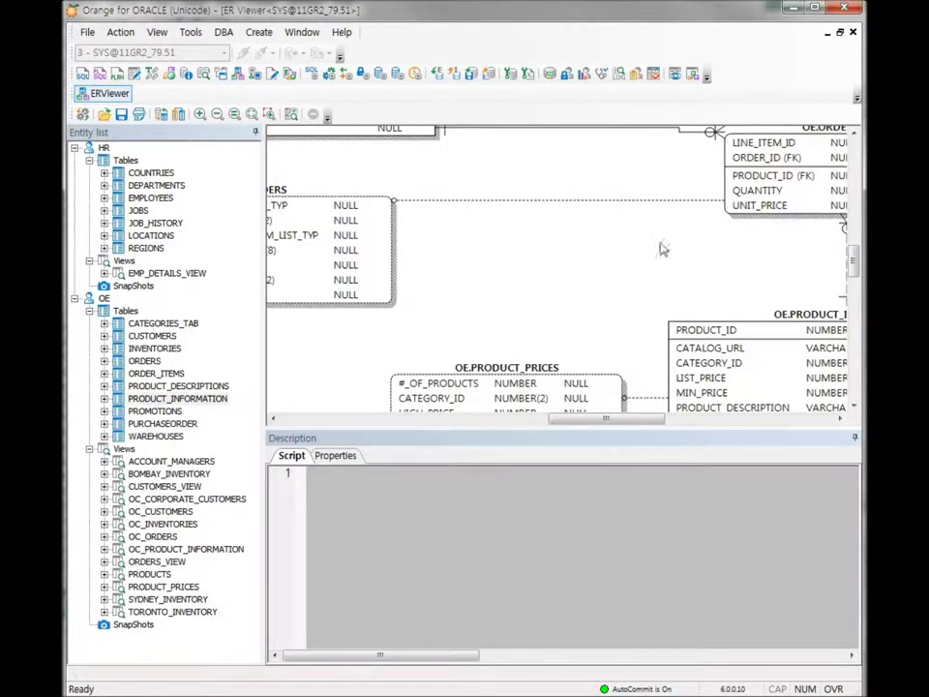
pyautogui.moveTo(780, 265); pyautogui.dragTo(384, 146)
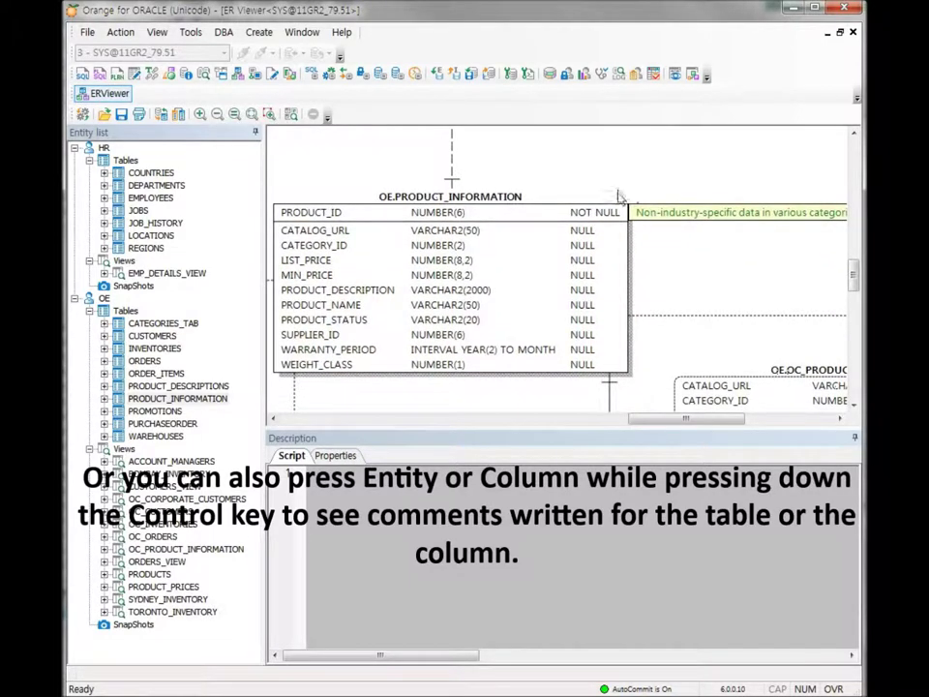
pyautogui.keyDown('ctrl'); pyautogui.click(515, 239); pyautogui.keyUp('ctrl')
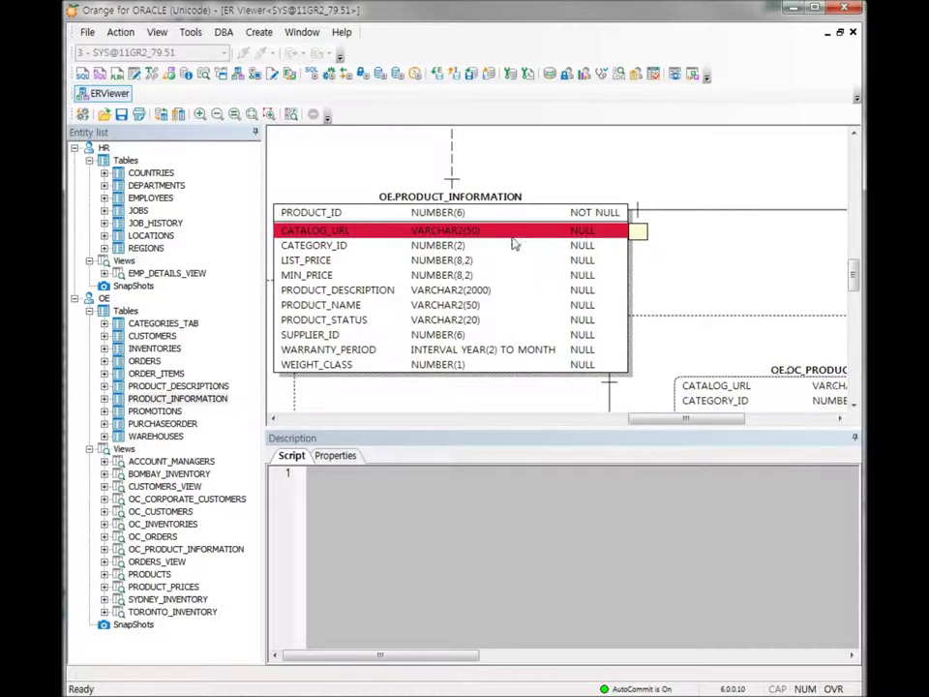
pyautogui.keyDown('ctrl'); pyautogui.click(515, 248); pyautogui.keyUp('ctrl')
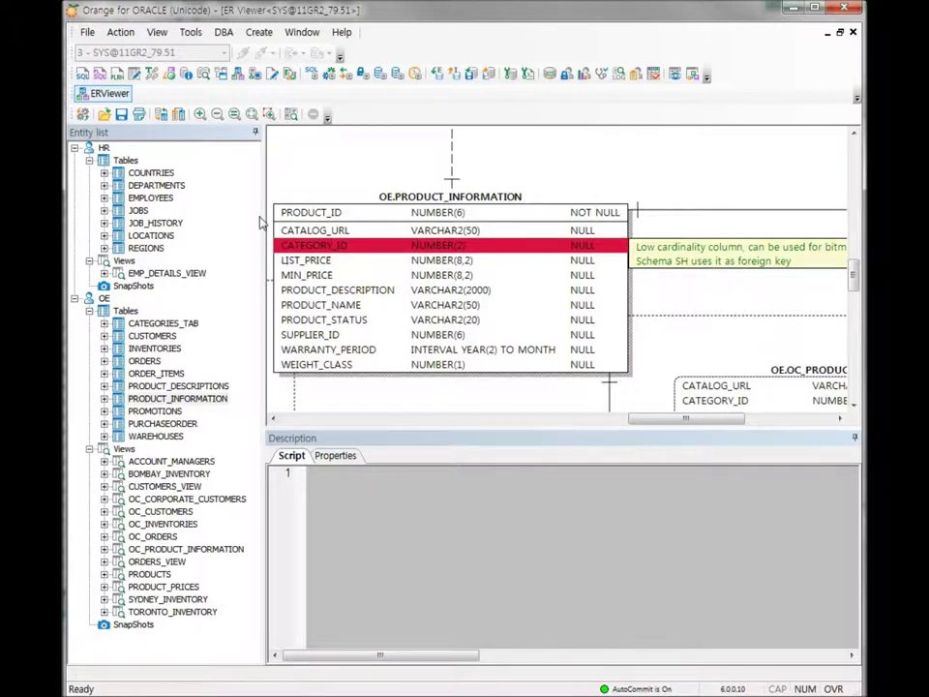
# From the full diagram, select OE.OC_CUSTOMERS, OE.OC_CORPORATE_CUSTOMERS and OE.ORDERS_VIEW, fit the view to them, and clear the selection.
pyautogui.click(252, 117)
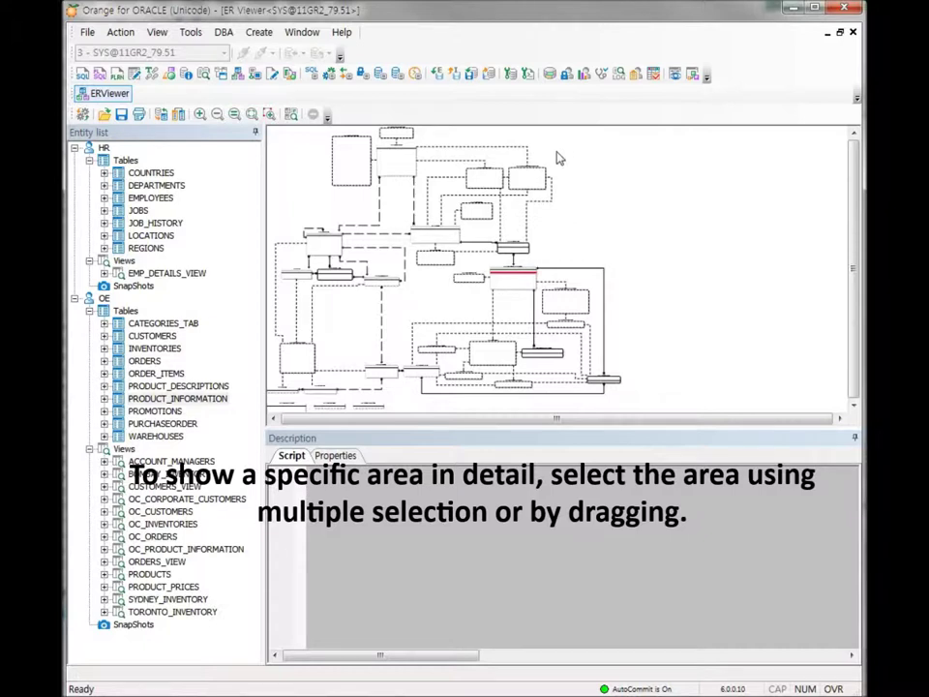
pyautogui.moveTo(556, 156); pyautogui.dragTo(461, 229)
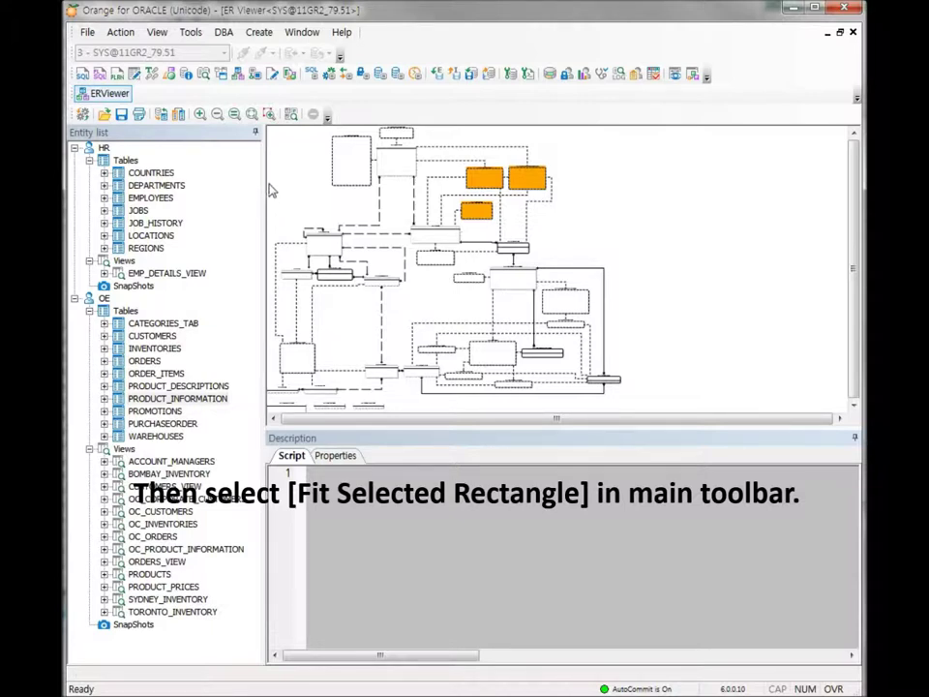
pyautogui.click(270, 115)
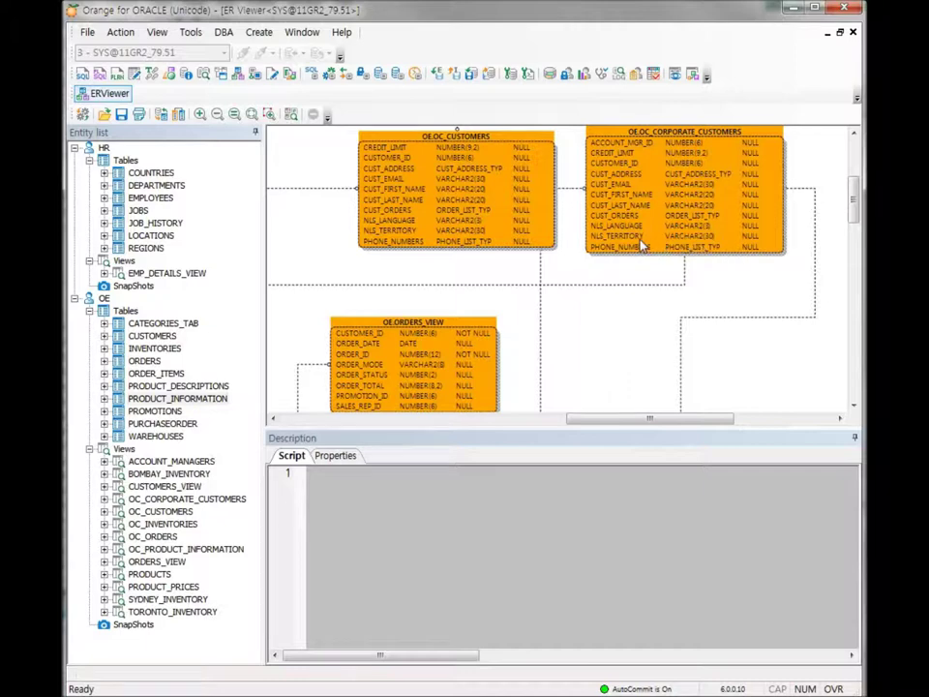
pyautogui.click(565, 302)
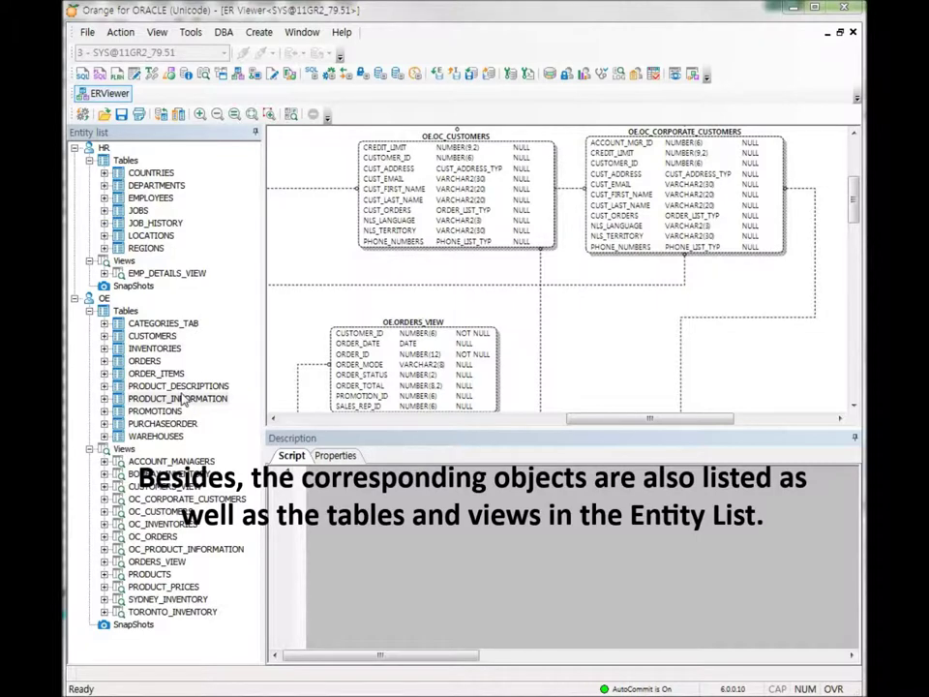
# Expand PRODUCT_INFORMATION in the entity list and locate its PRODUCT_ID column in the diagram.
pyautogui.click(104, 399)
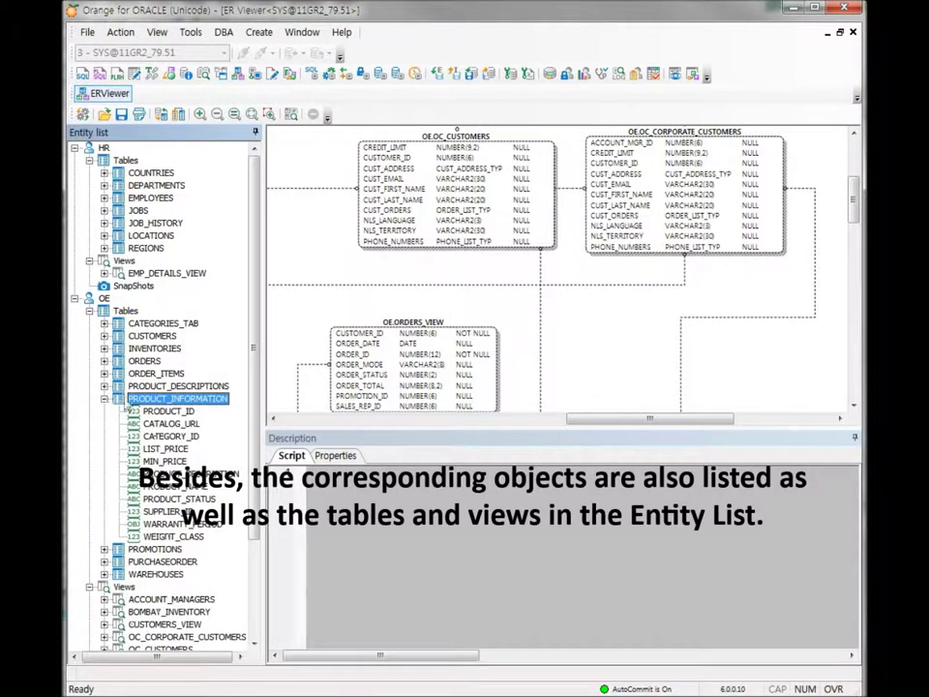
pyautogui.click(167, 412)
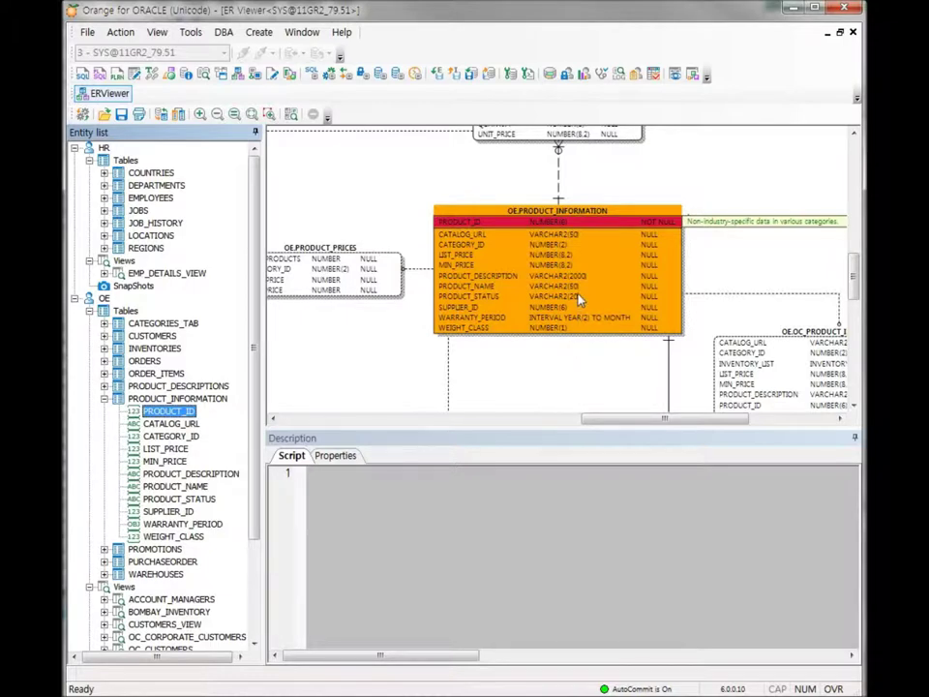
# Display the description of OE.PRODUCT_INFORMATION from the diagram and examine its full DDL script.
pyautogui.moveTo(579, 308); pyautogui.dragTo(581, 385)
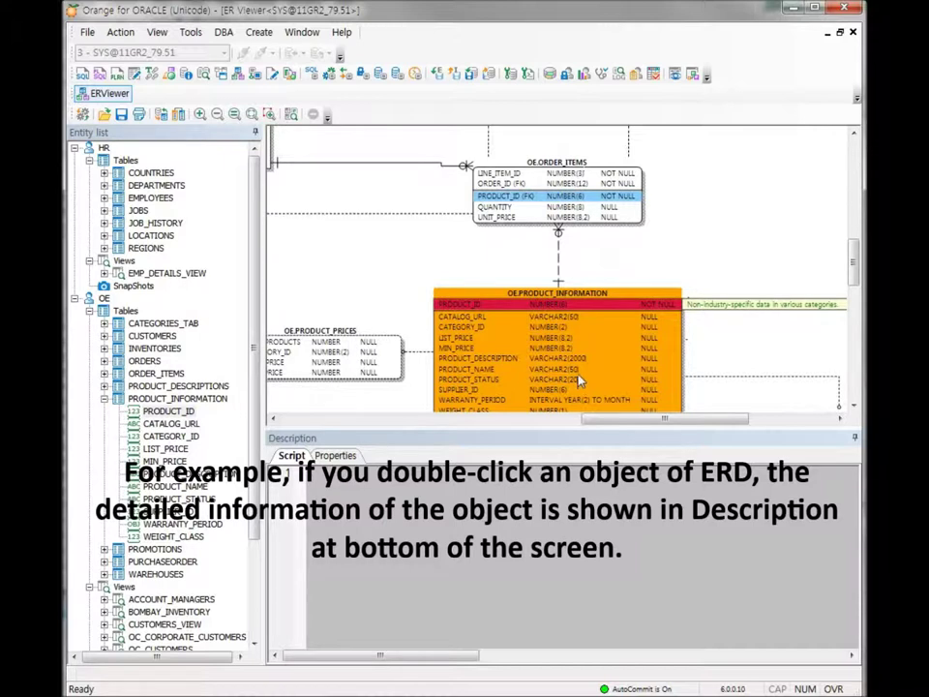
pyautogui.doubleClick(579, 305)
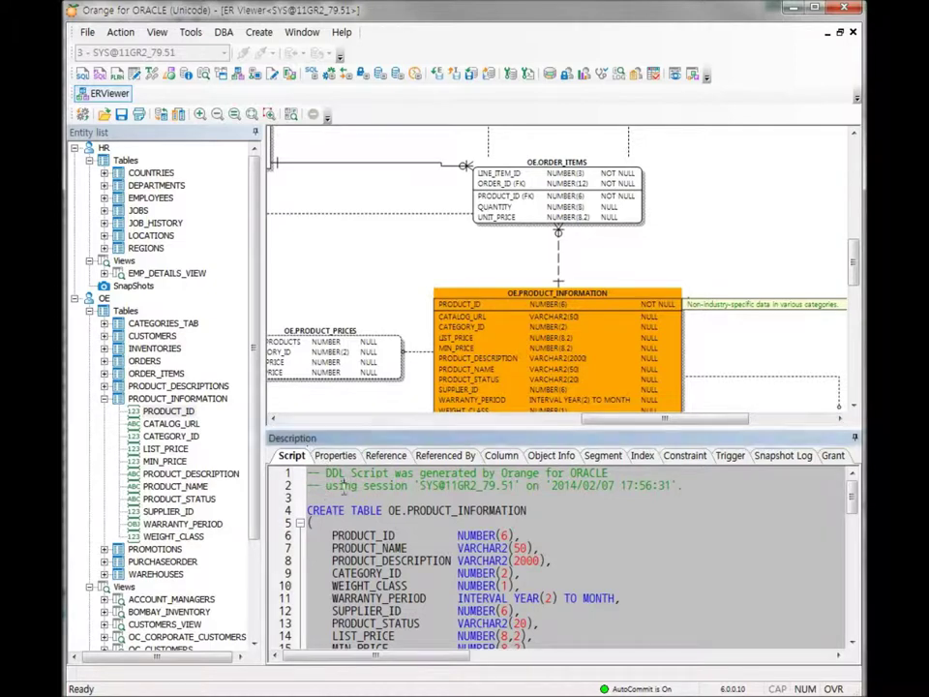
pyautogui.scroll(-2, 344, 488)
pyautogui.scroll(-5, 343, 490)
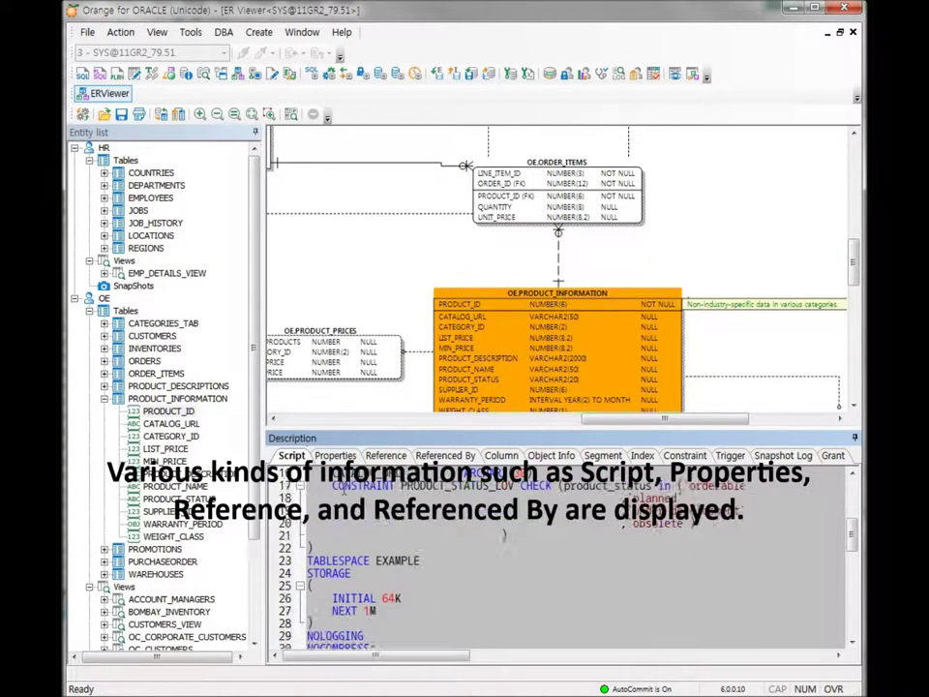
pyautogui.scroll(8, 343, 492)
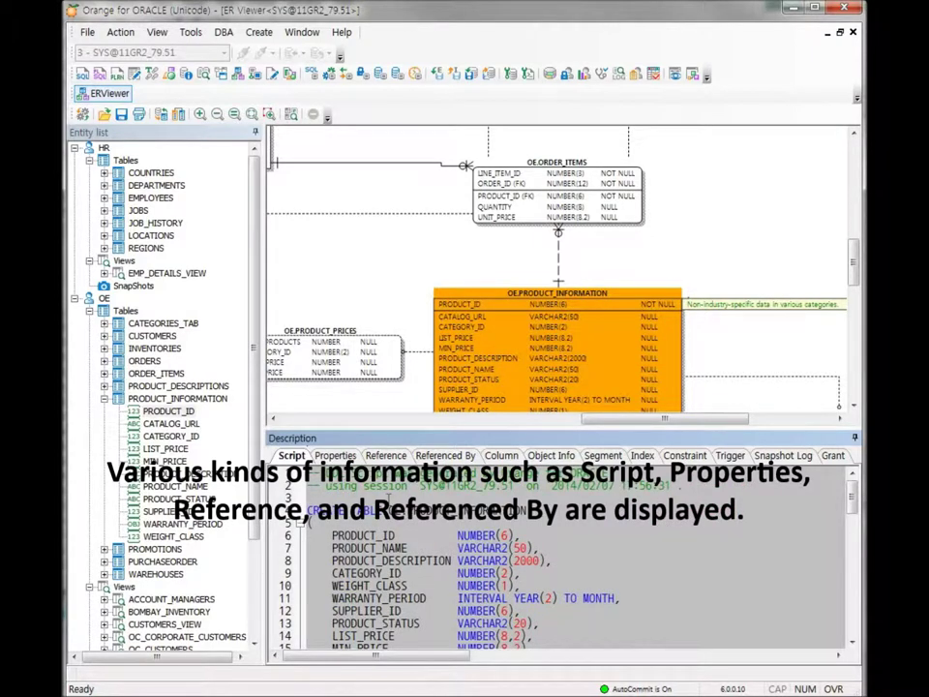
pyautogui.moveTo(387, 510); pyautogui.dragTo(526, 510)
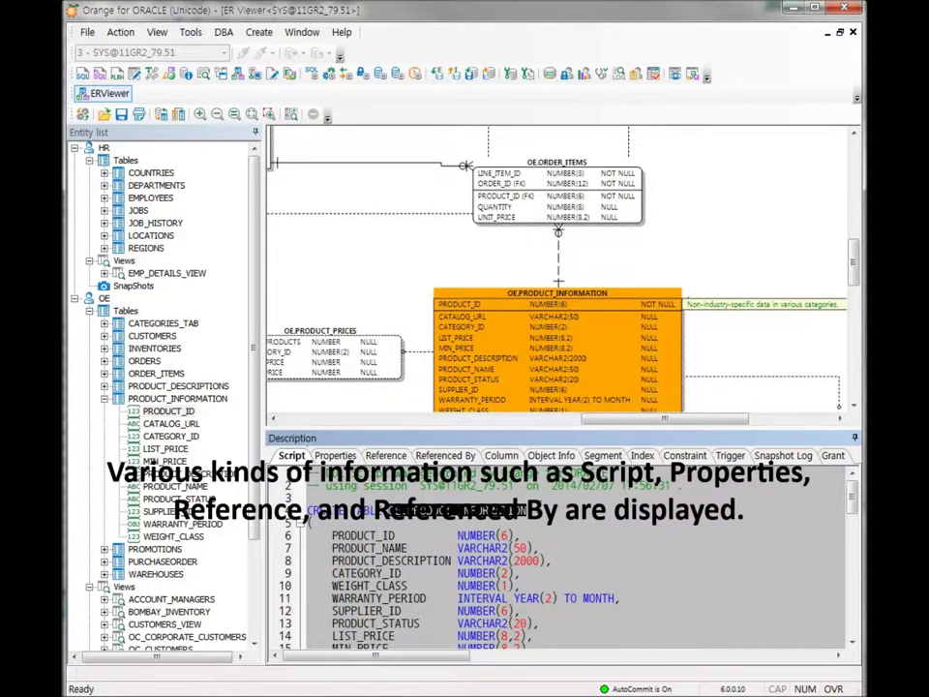
pyautogui.click(527, 510)
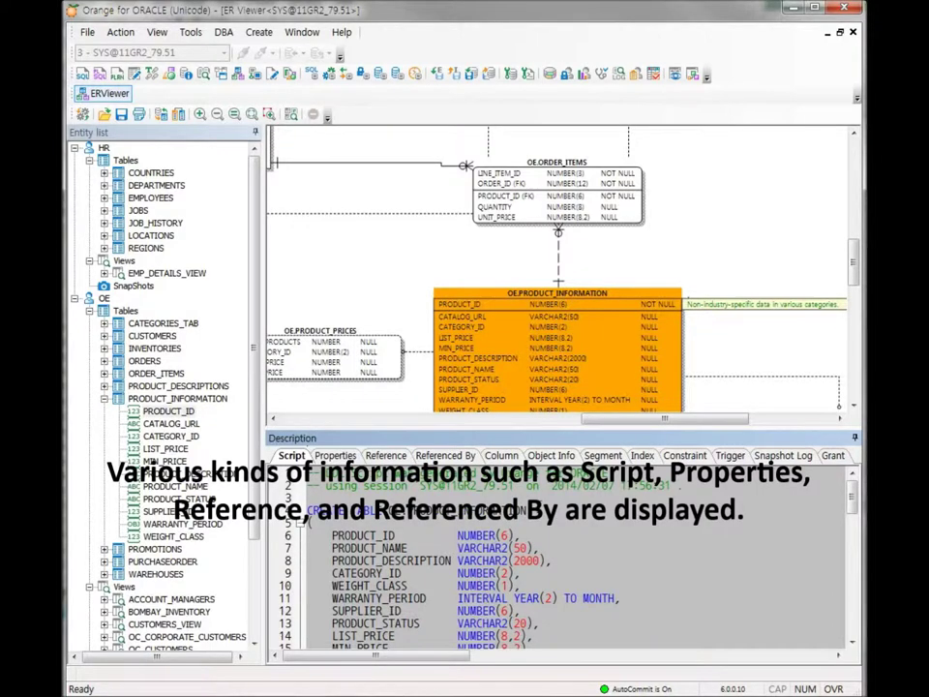
pyautogui.scroll(-7, 561, 557)
pyautogui.scroll(2, 562, 557)
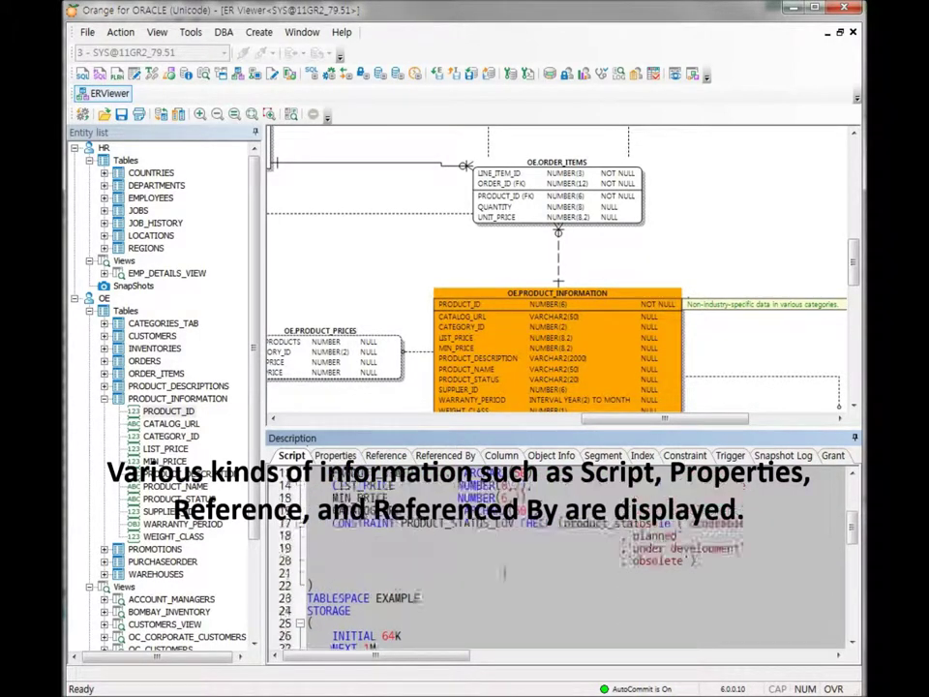
pyautogui.scroll(5, 571, 557)
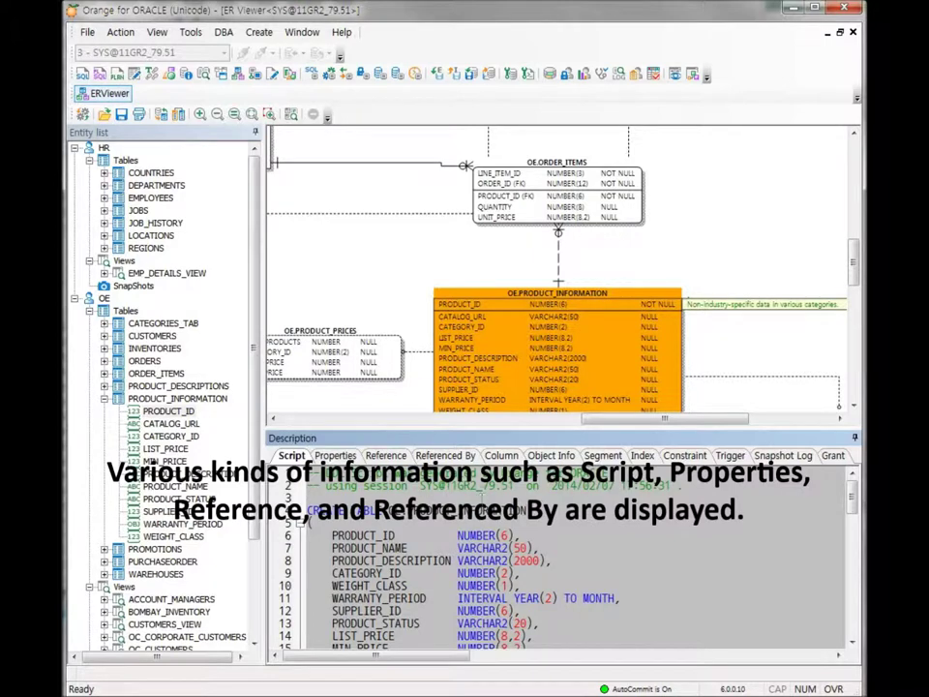
# Review the properties, references, referencing objects and column details of OE.PRODUCT_INFORMATION, finishing with the table deselected in the diagram.
pyautogui.click(335, 455)
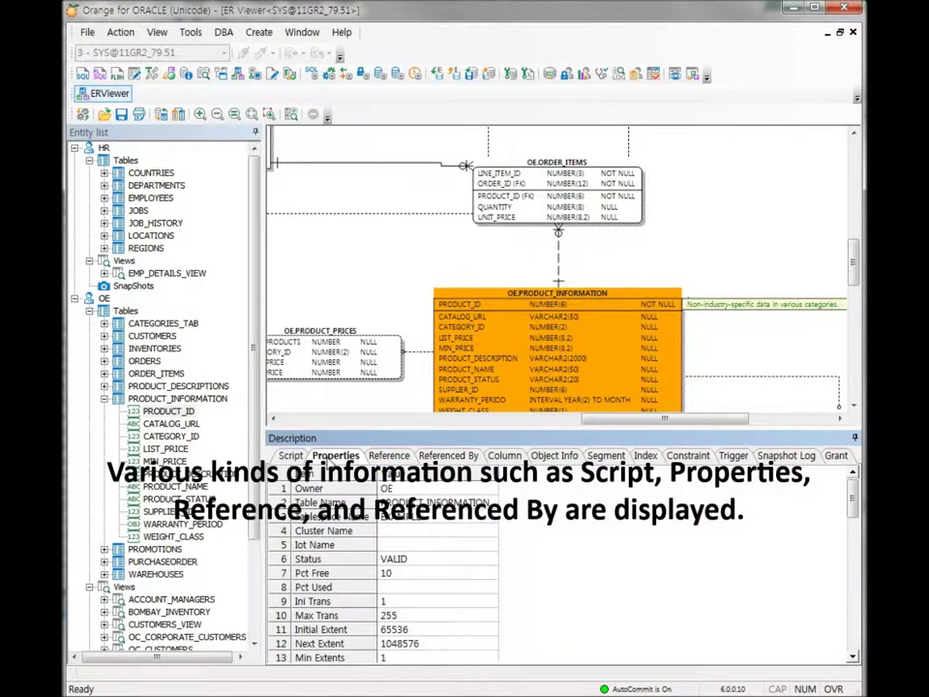
pyautogui.click(389, 456)
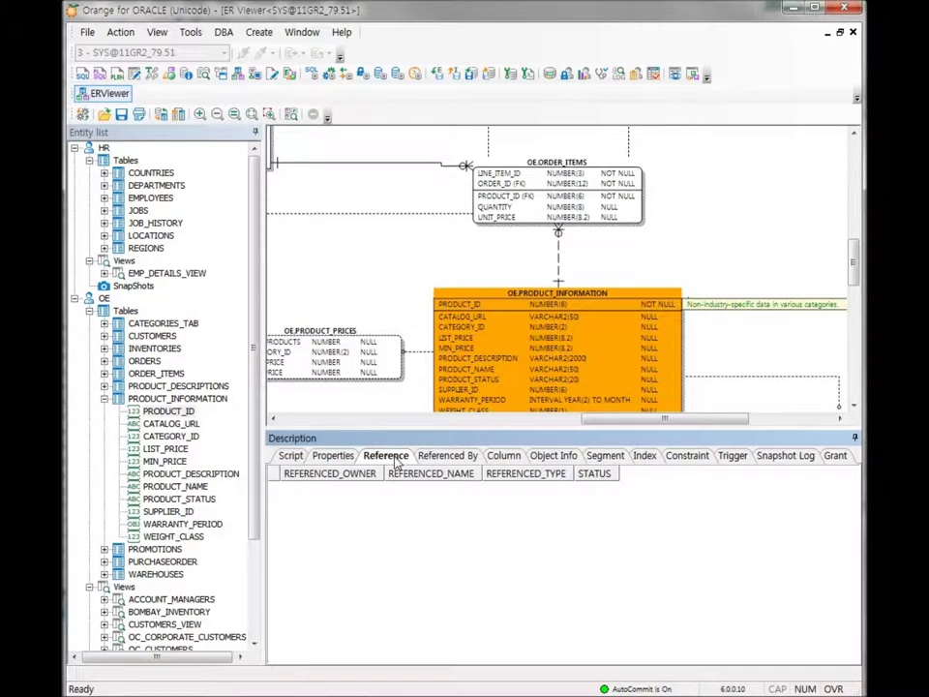
pyautogui.click(440, 460)
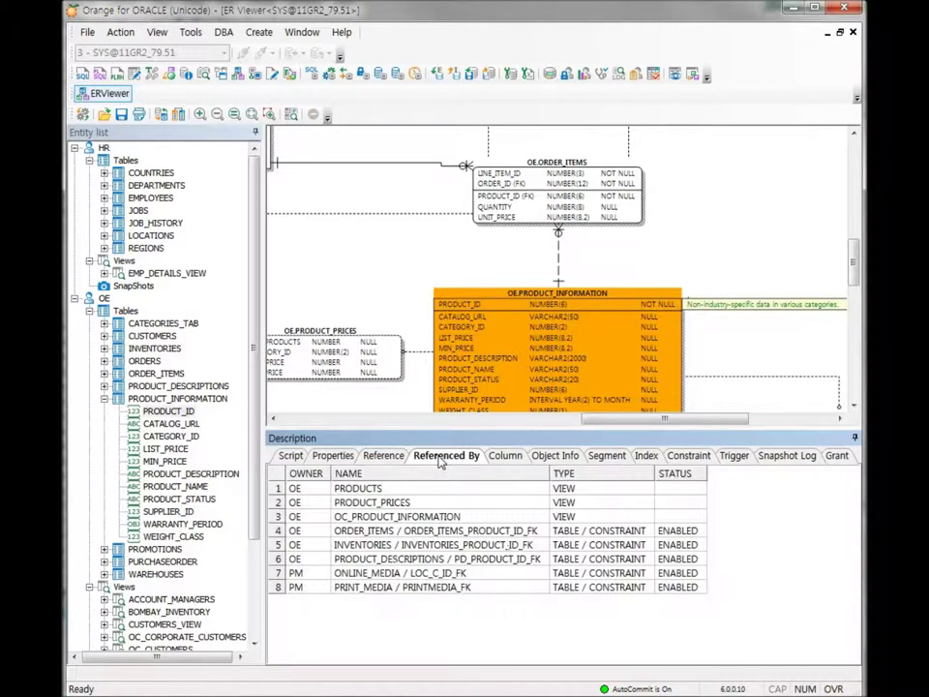
pyautogui.click(503, 458)
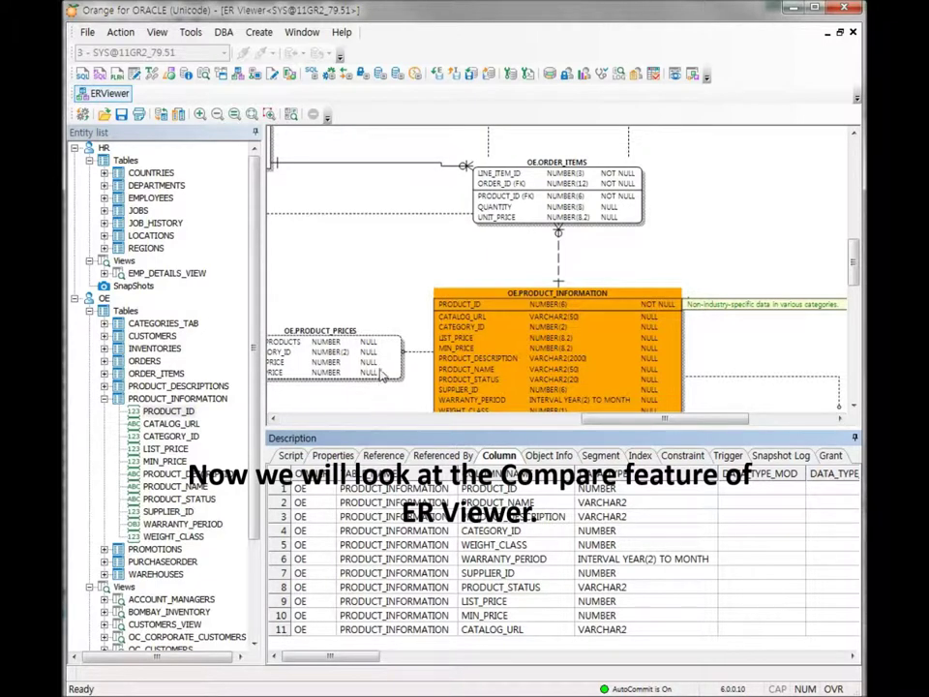
pyautogui.click(382, 303)
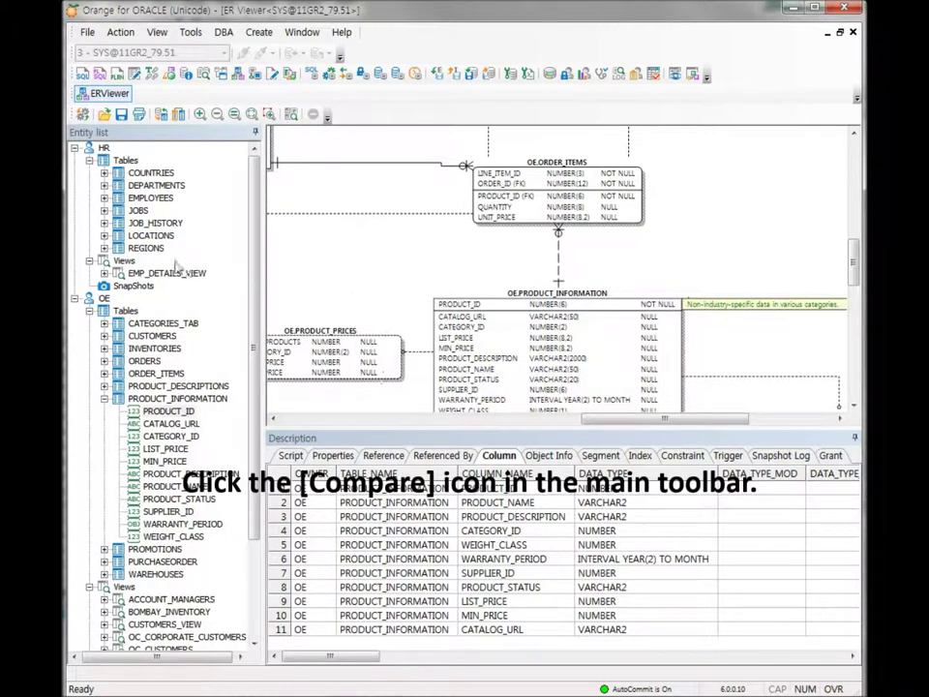
# Start a comparison and load OE_HR.xml from the ERViewer_XML folder as Object1.
pyautogui.click(178, 114)
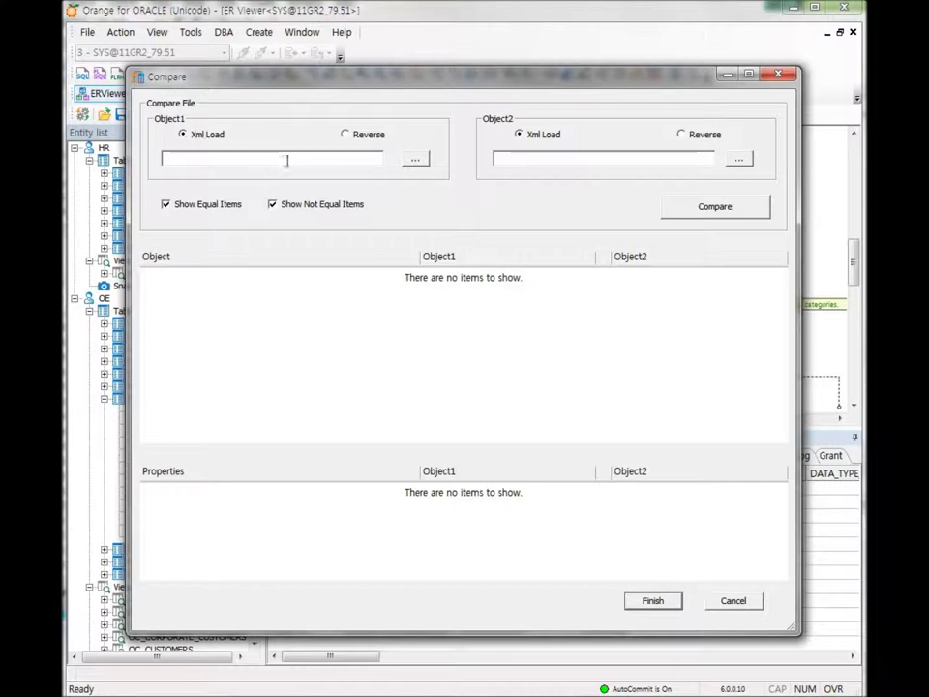
pyautogui.click(419, 161)
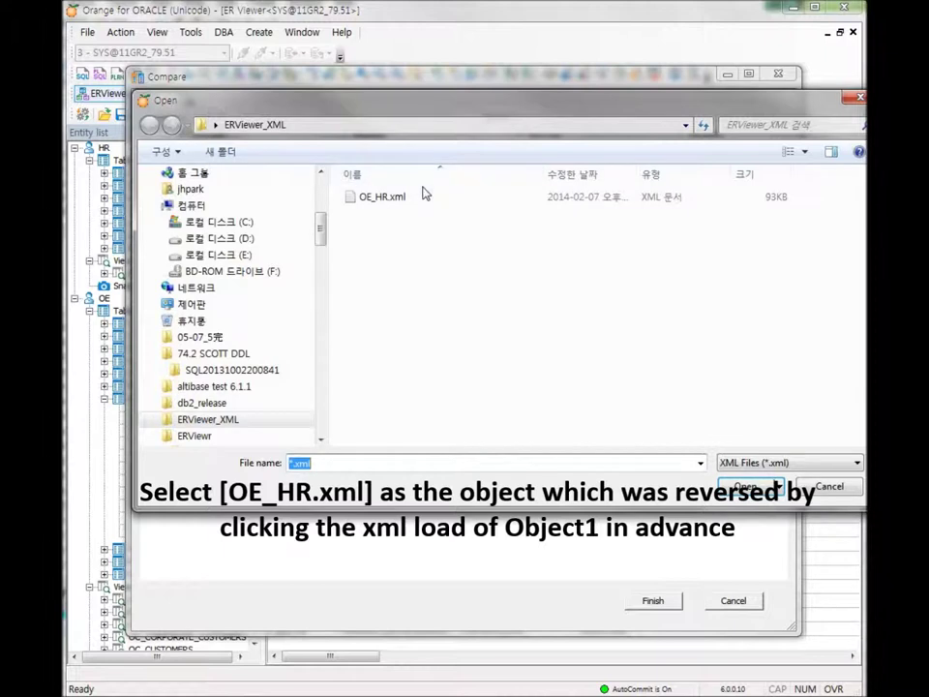
pyautogui.click(423, 199)
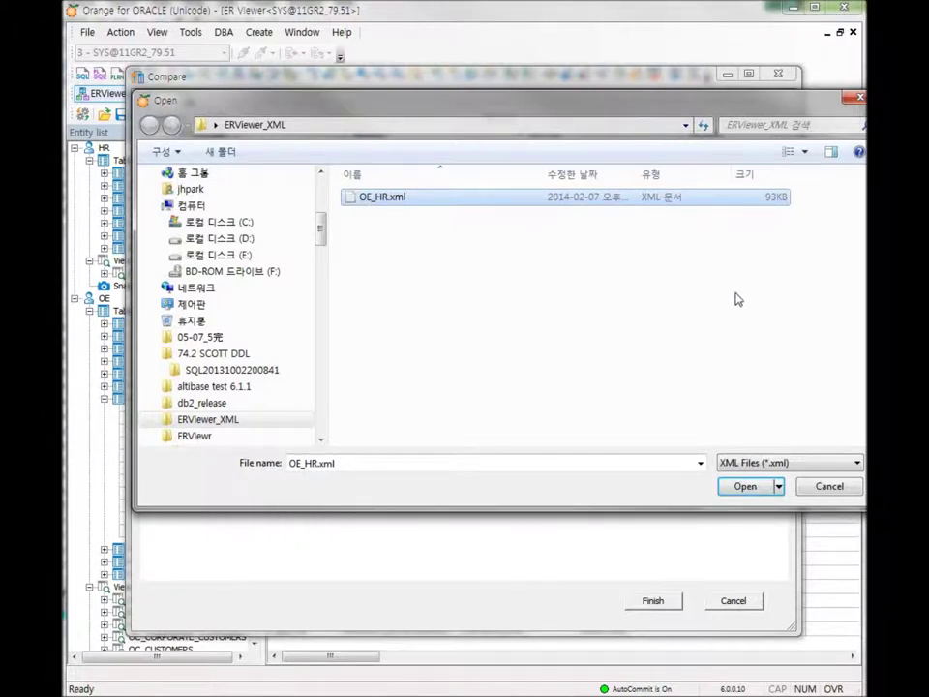
pyautogui.click(741, 490)
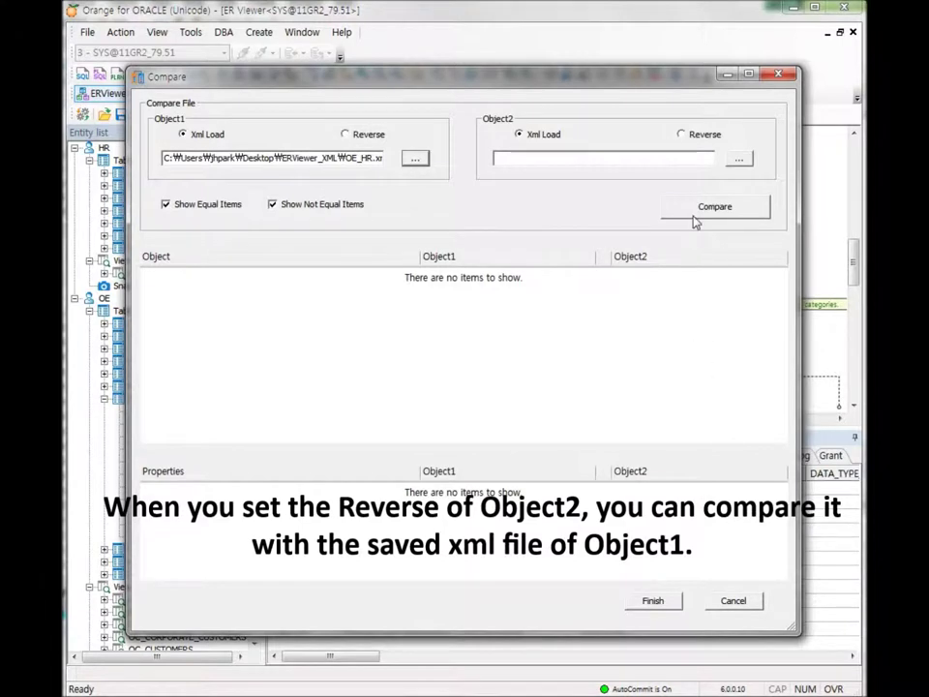
# Set Object2 to Reverse and connect to 11GR2_79.51 as SYS with SYSDBA authentication.
pyautogui.click(685, 138)
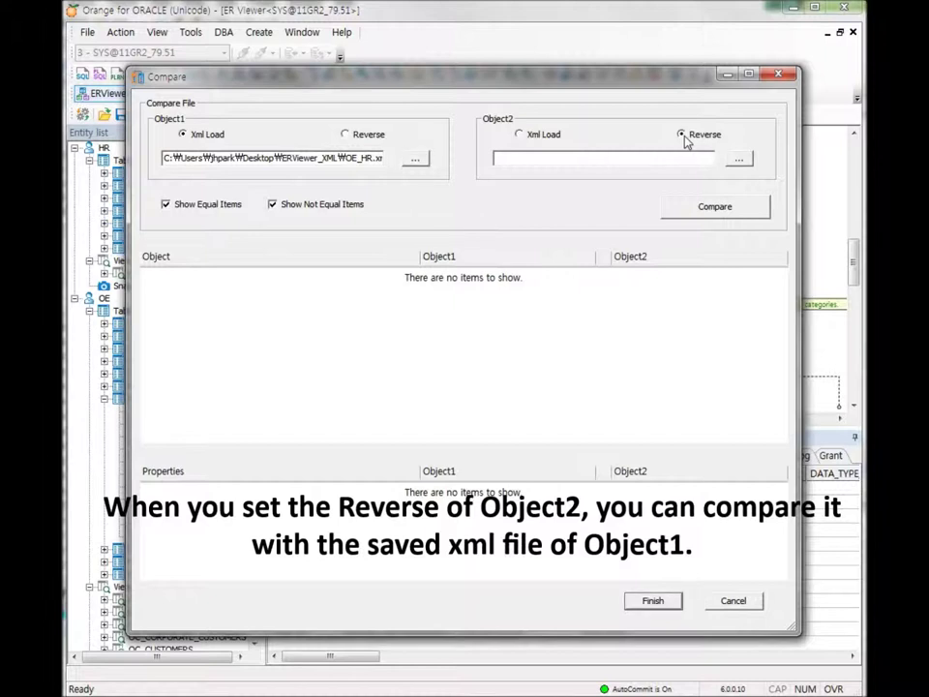
pyautogui.click(740, 162)
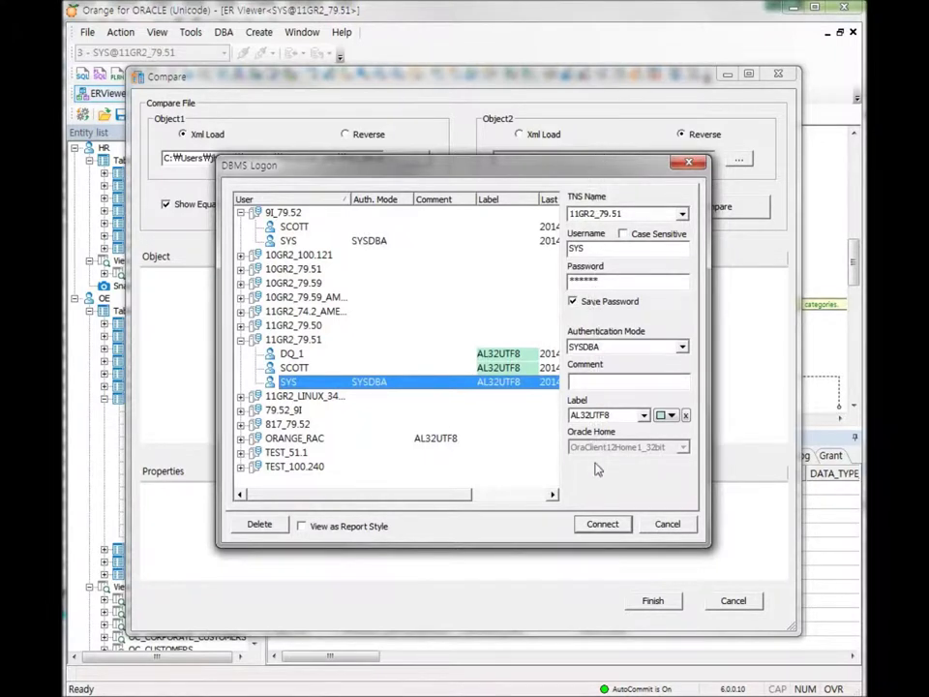
pyautogui.click(601, 525)
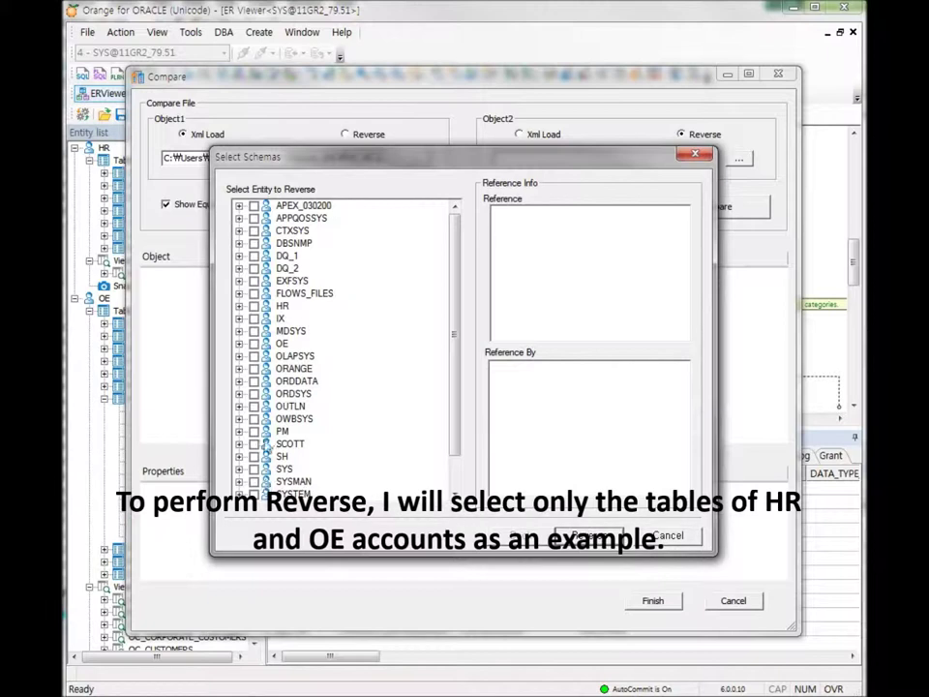
# Reverse the whole HR schema and only the Tables of the OE schema as Object2.
pyautogui.click(256, 309)
pyautogui.click(239, 343)
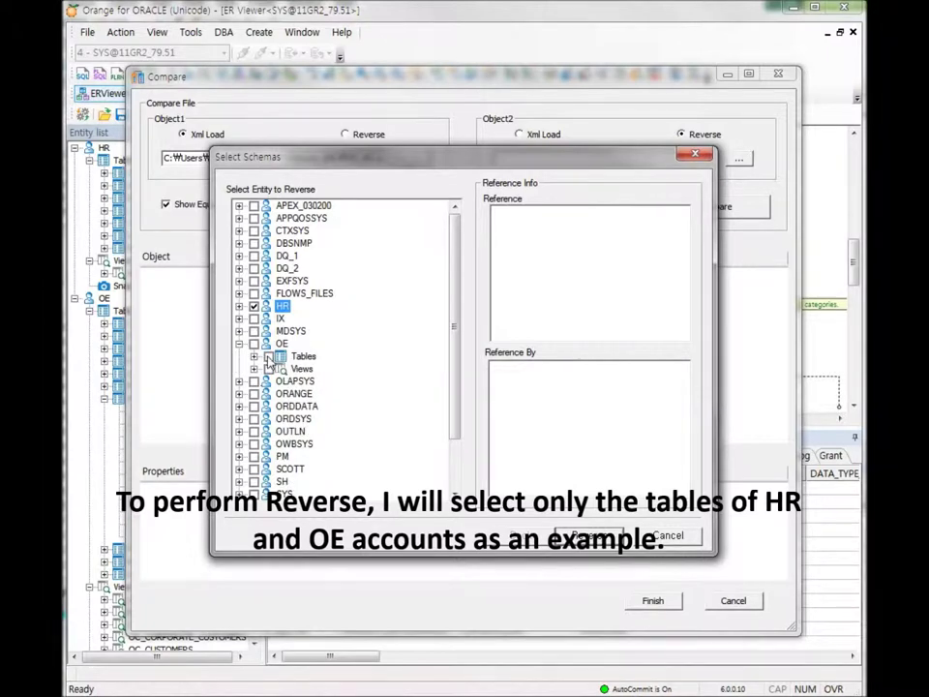
pyautogui.click(267, 358)
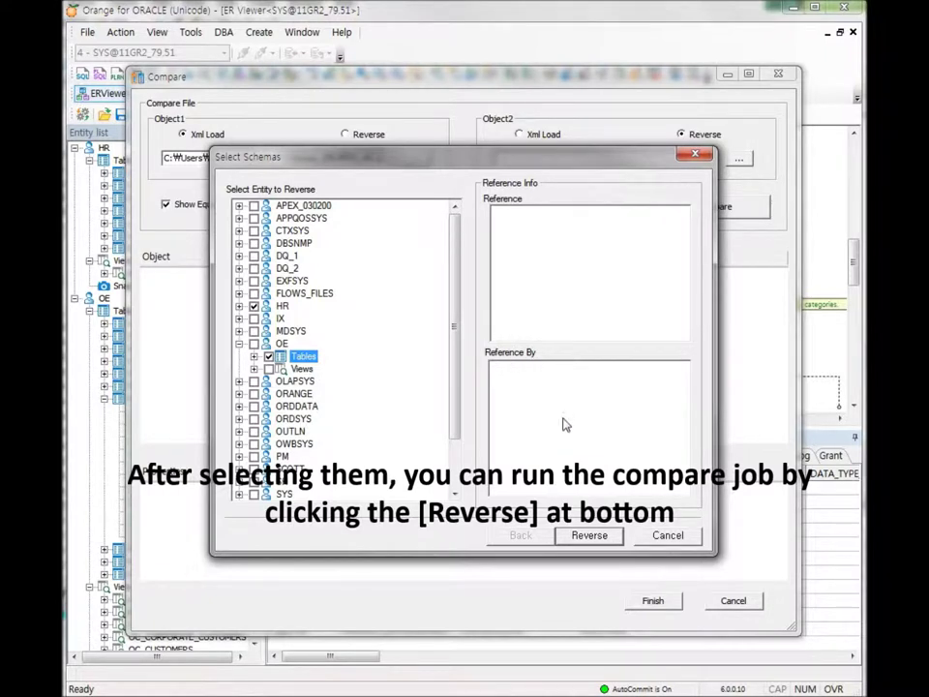
pyautogui.click(587, 535)
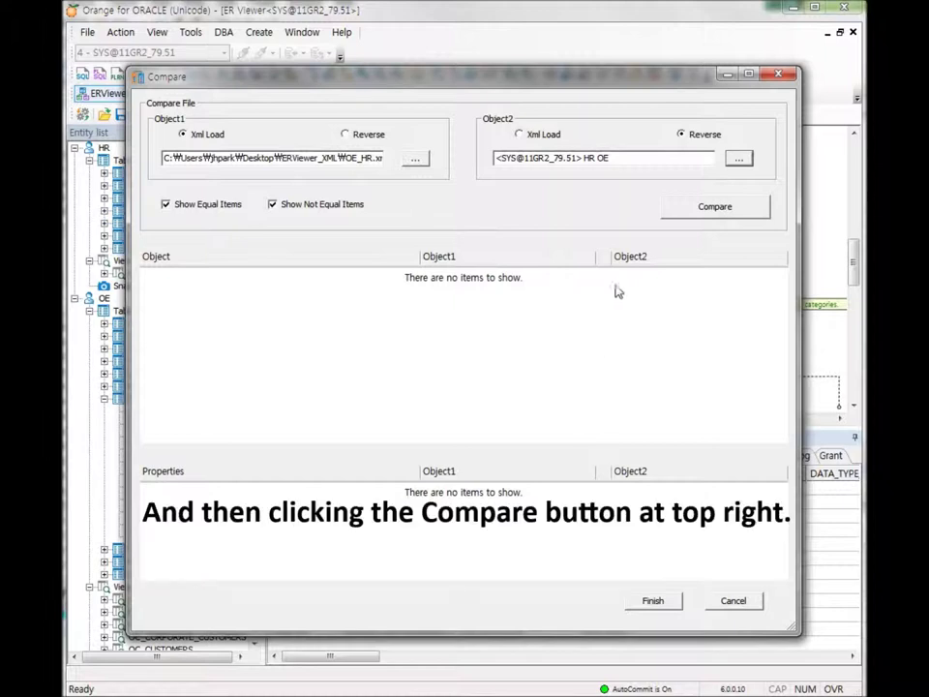
# Compare Object1 with Object2 and expand the HR and OE schemas in the comparison result.
pyautogui.click(696, 215)
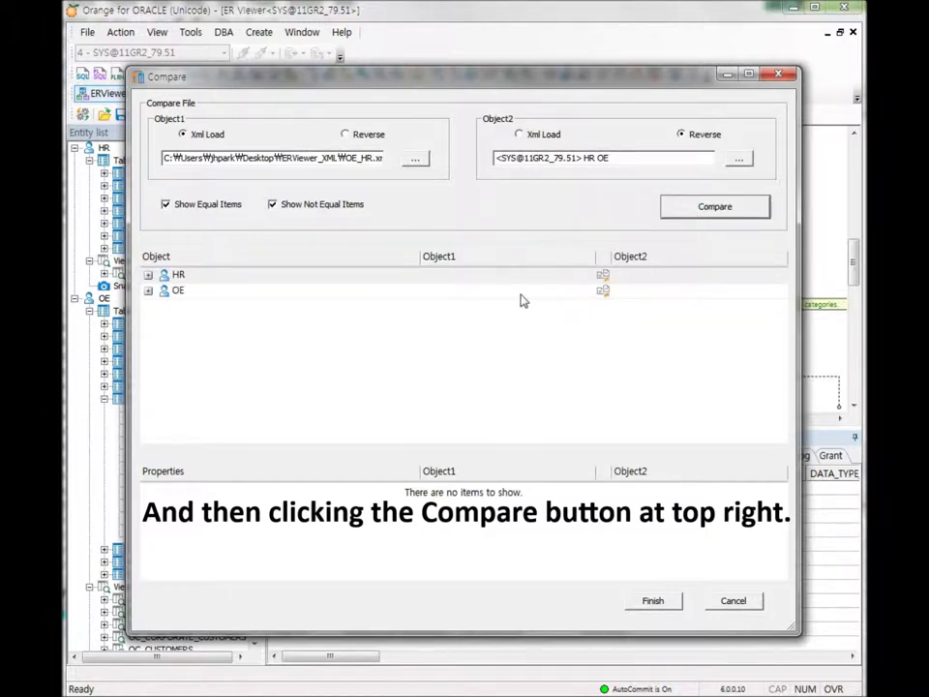
pyautogui.click(148, 275)
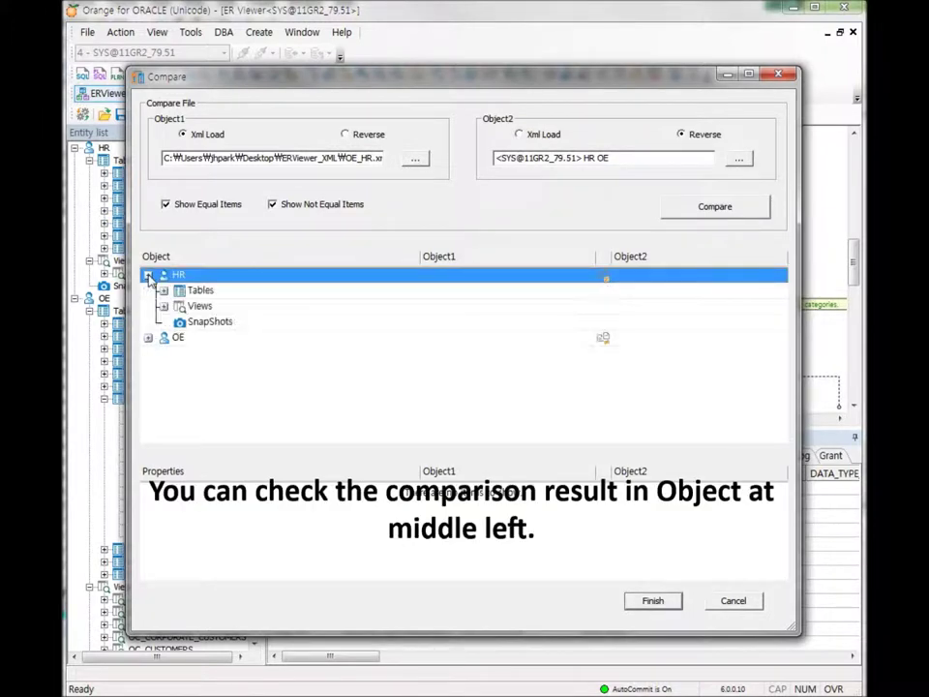
pyautogui.click(148, 337)
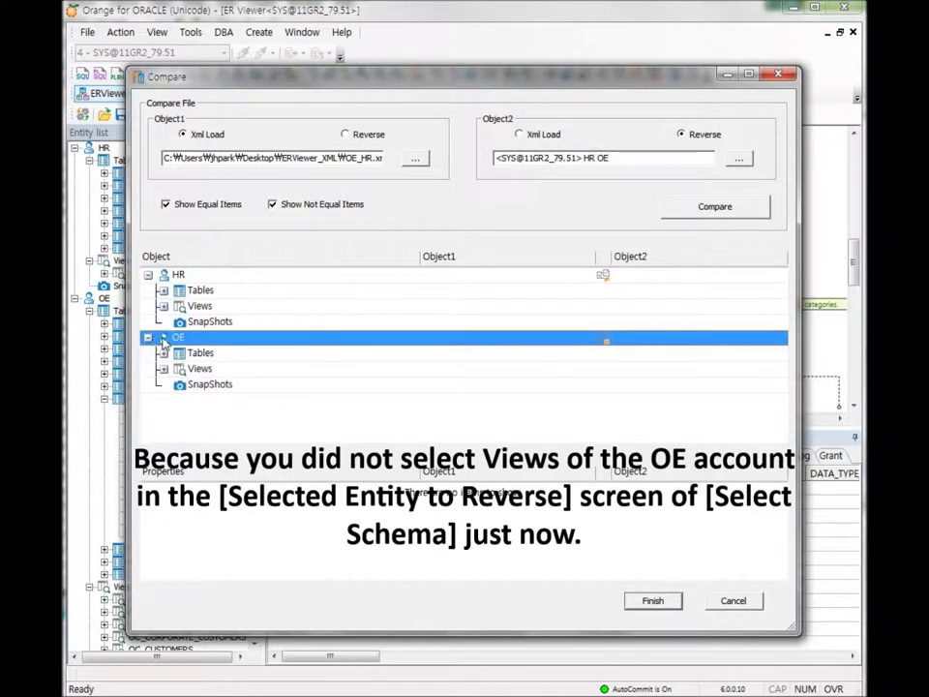
# Examine the comparison result for the OE views, including the properties of ACCOUNT_MANAGERS, and finish the comparison.
pyautogui.click(164, 370)
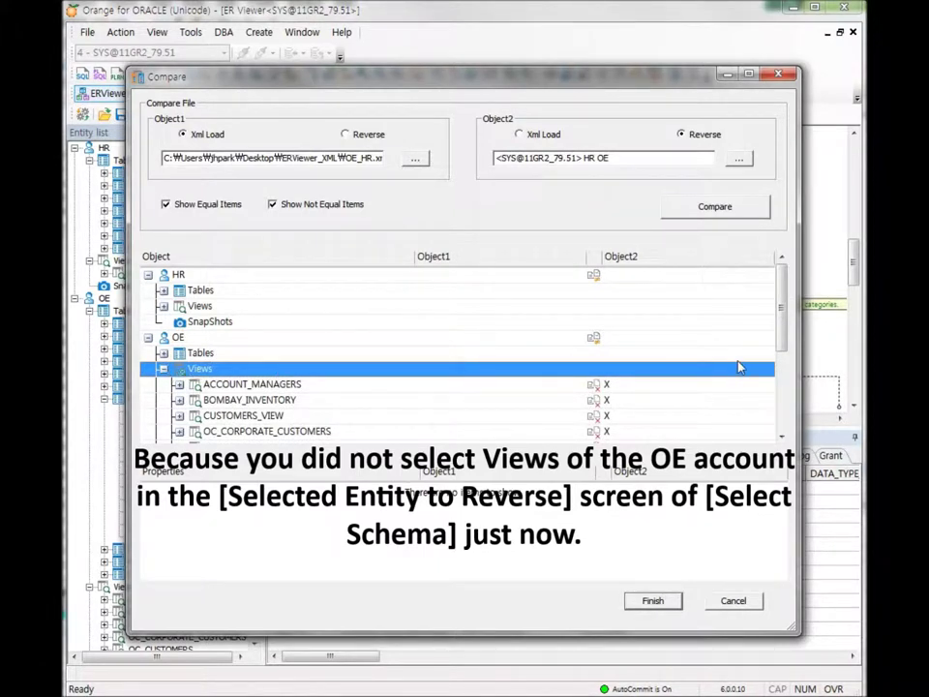
pyautogui.moveTo(784, 343); pyautogui.dragTo(788, 384)
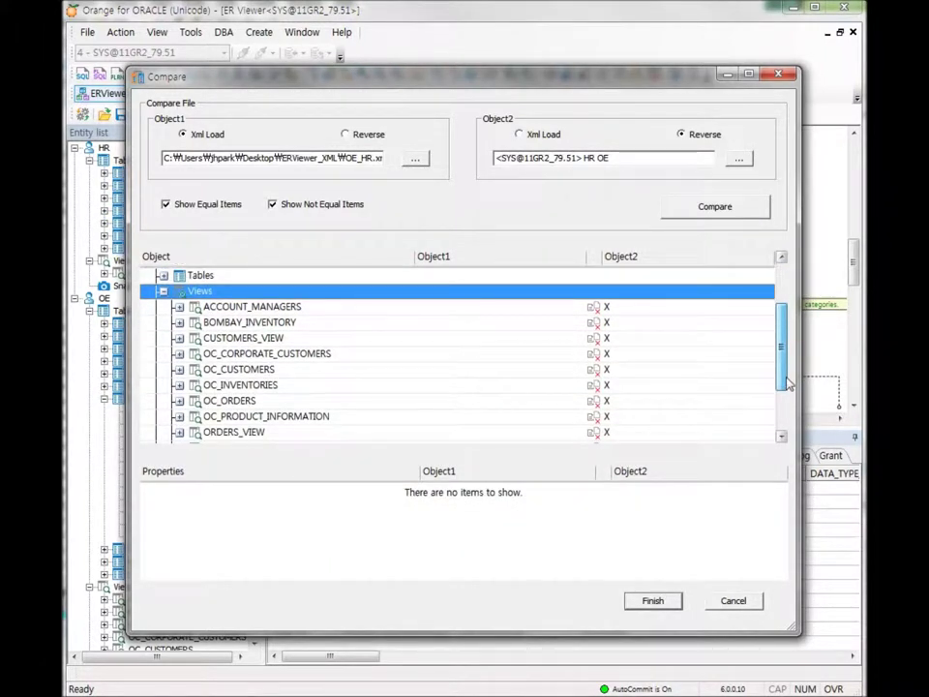
pyautogui.click(620, 309)
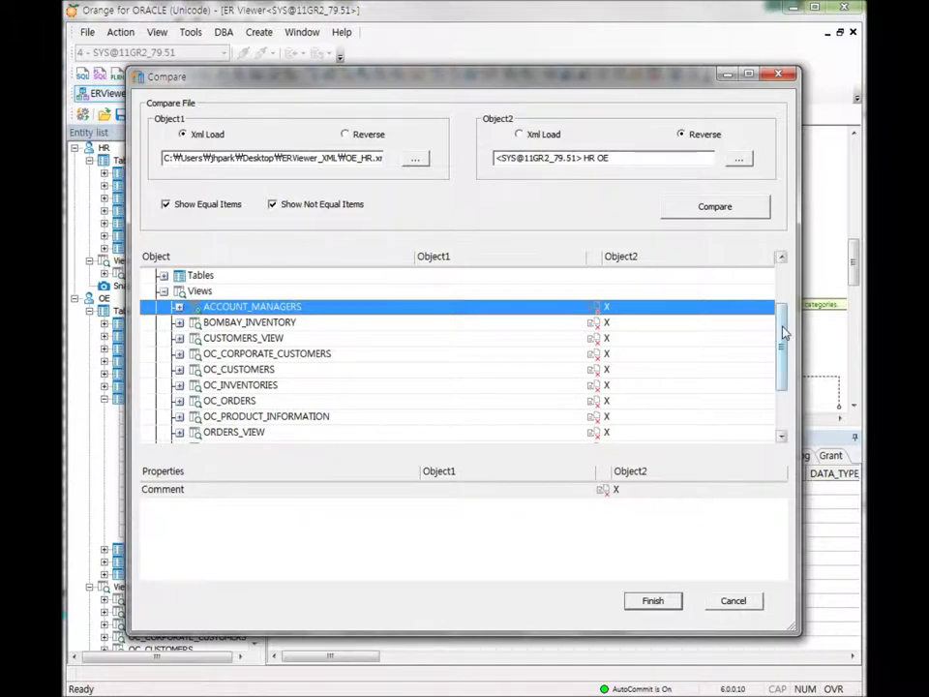
pyautogui.moveTo(785, 333); pyautogui.dragTo(779, 288)
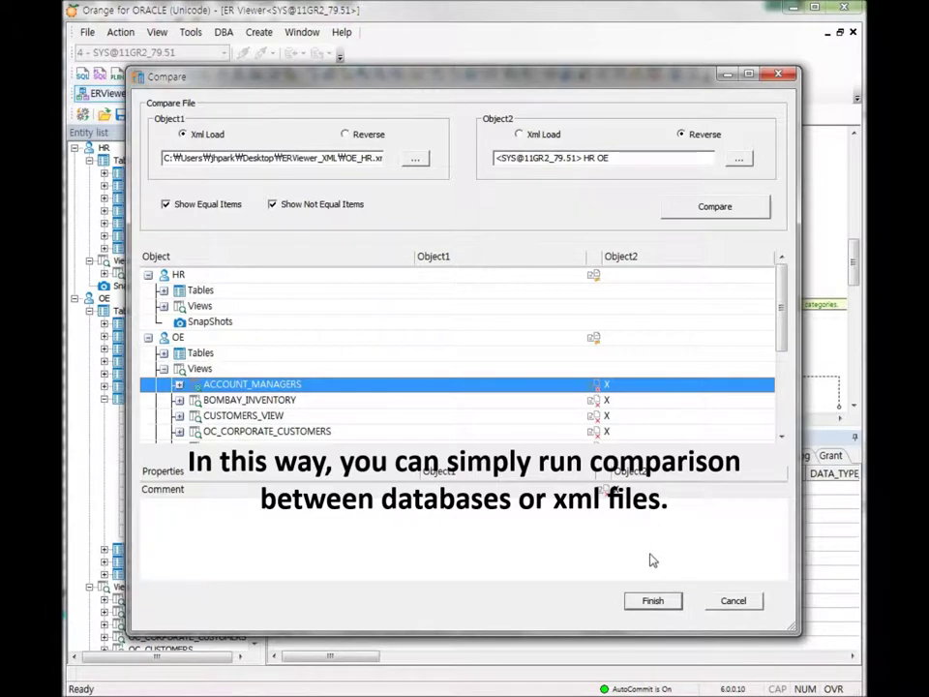
pyautogui.click(653, 602)
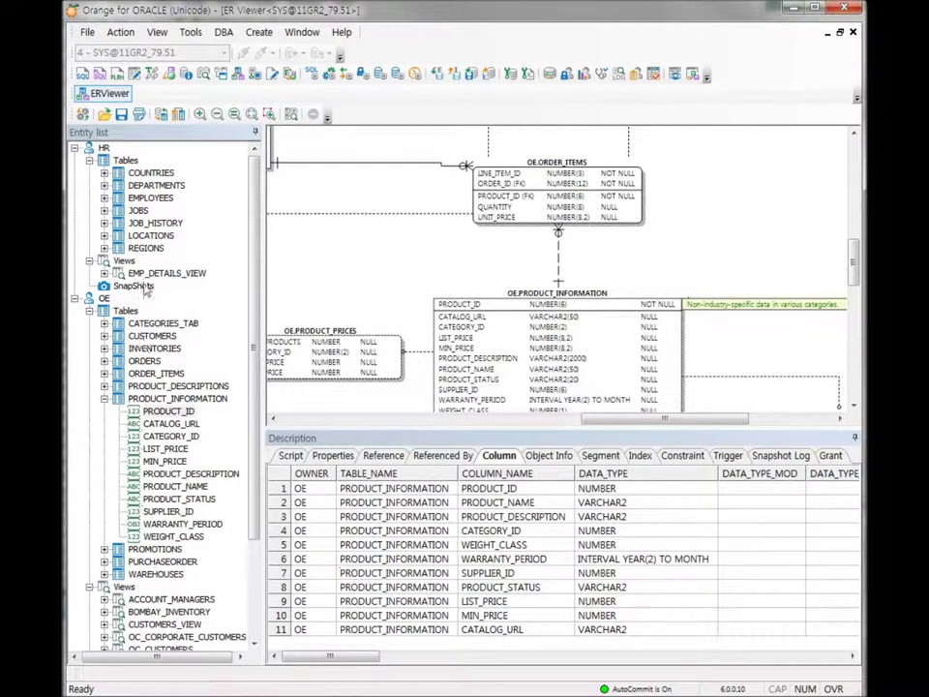
# Open the print preview of the diagram and adjust the print zoom to 70%, ending at 80%.
pyautogui.click(139, 115)
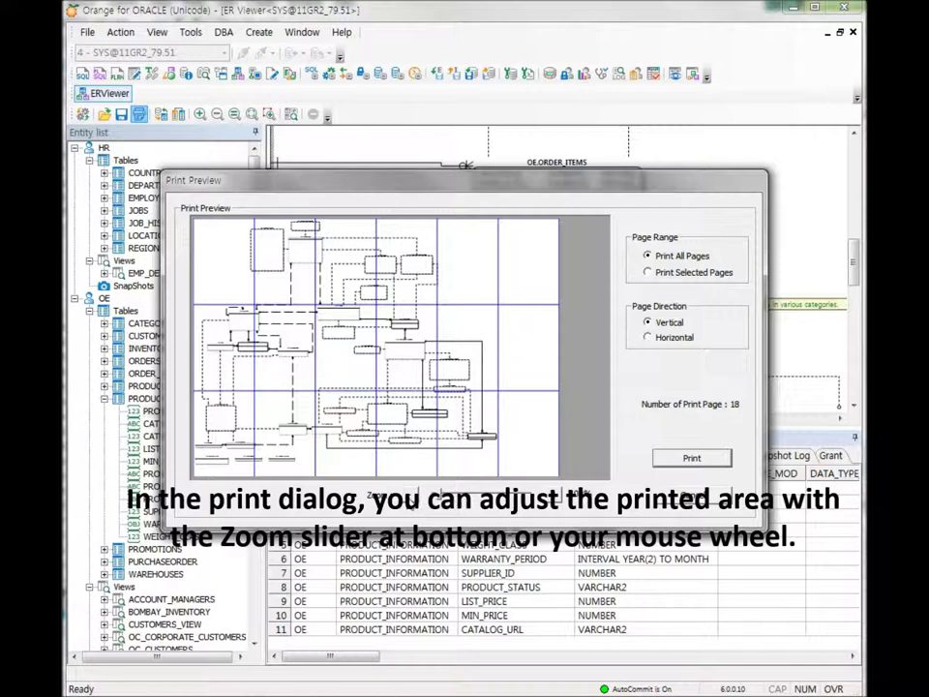
pyautogui.scroll(2, 377, 348)
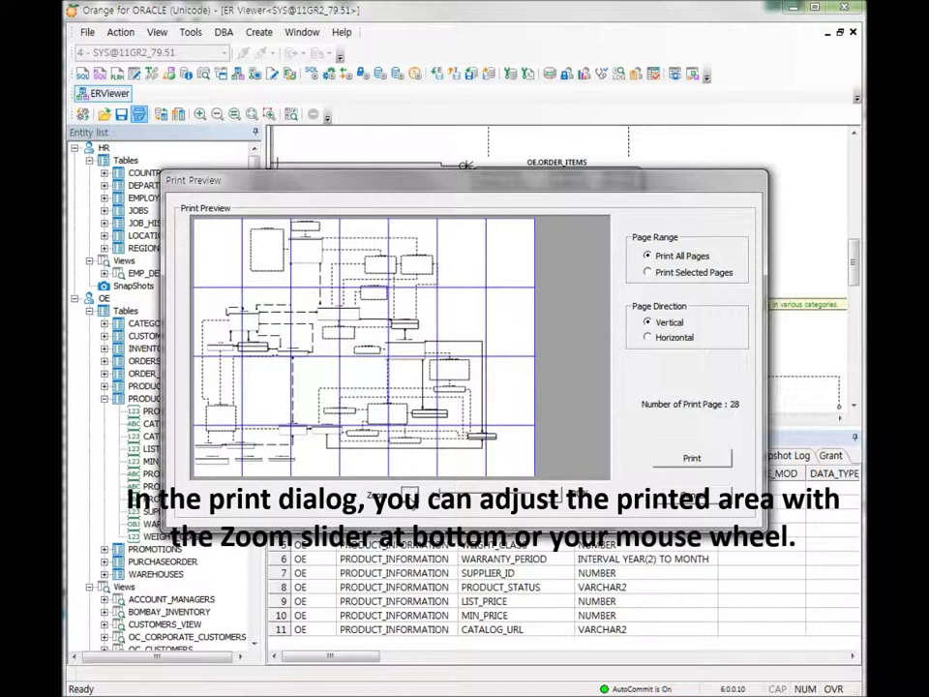
pyautogui.scroll(2, 363, 348)
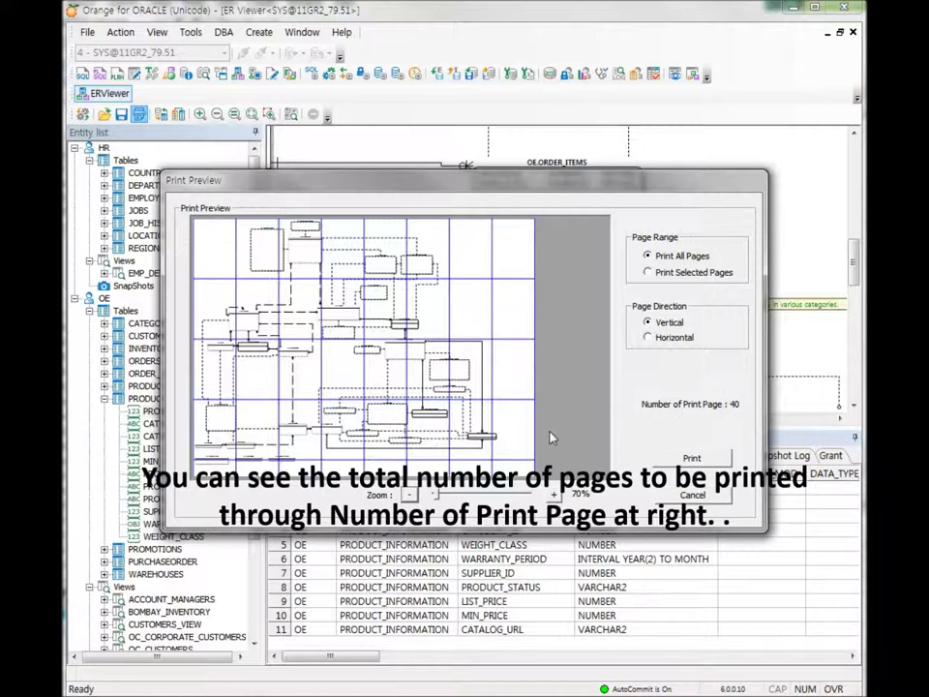
pyautogui.click(554, 495)
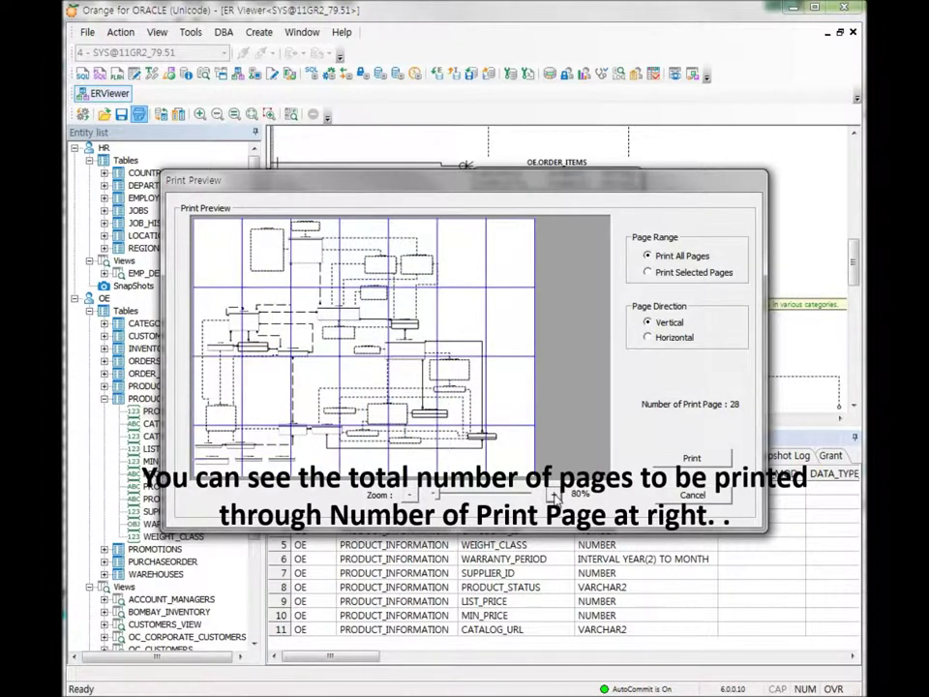